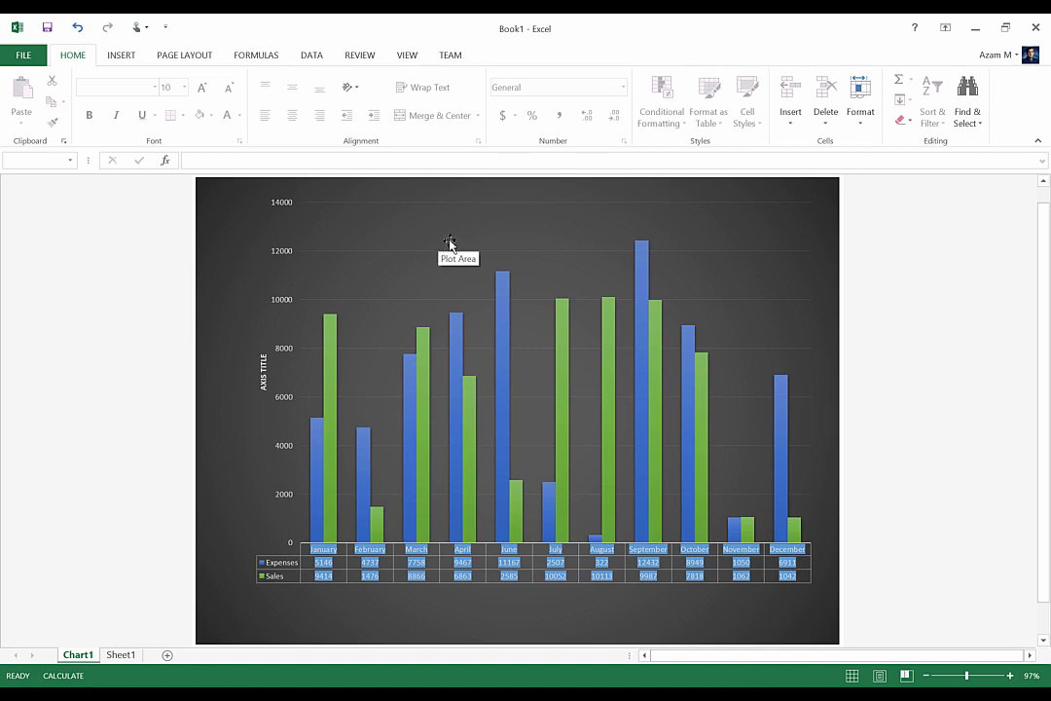
Move the chart from its own chart sheet into Sheet1 as an embedded object
{"action": "left_click", "coordinate": [451, 241]}
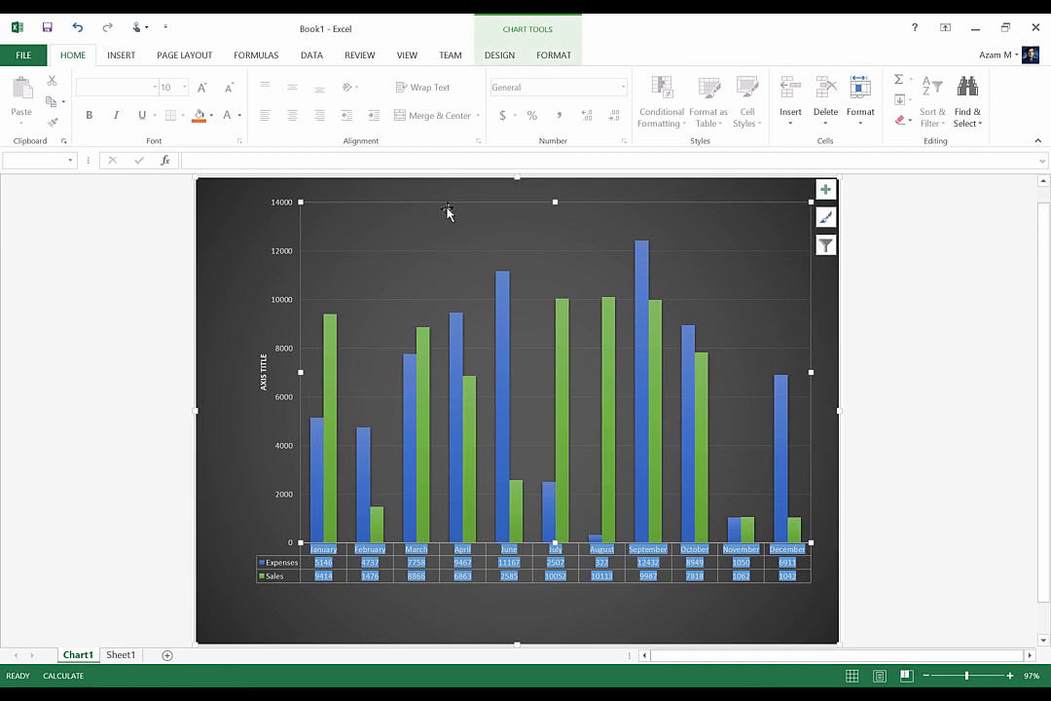
{"action": "right_click", "coordinate": [517, 60]}
{"action": "left_click", "coordinate": [499, 56]}
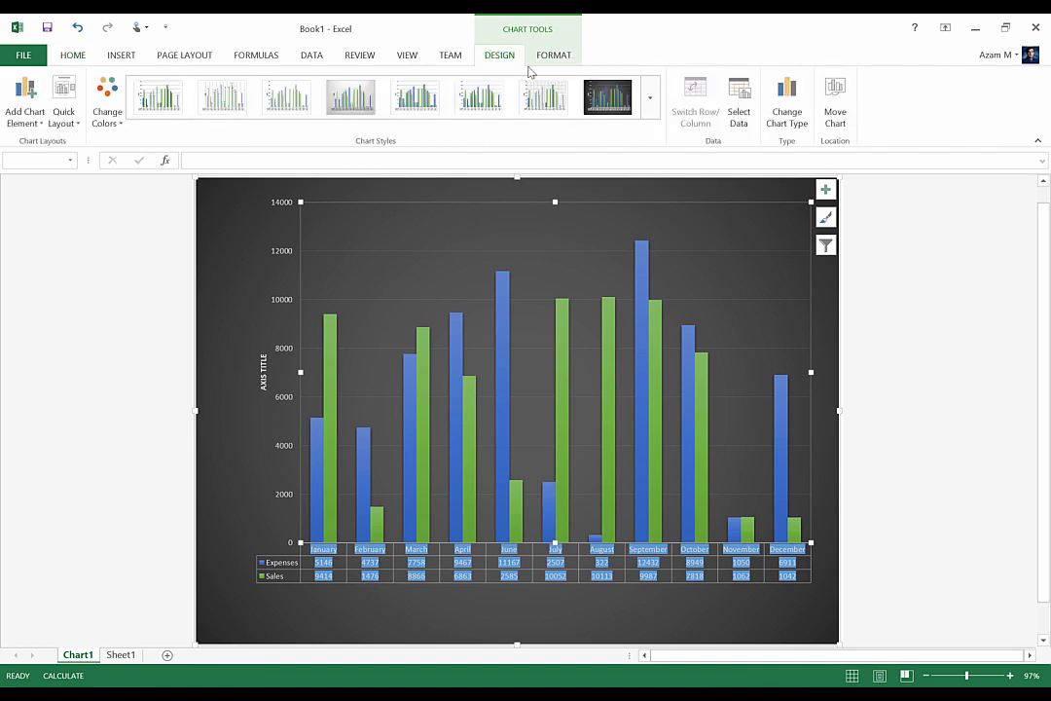
{"action": "left_click", "coordinate": [839, 103]}
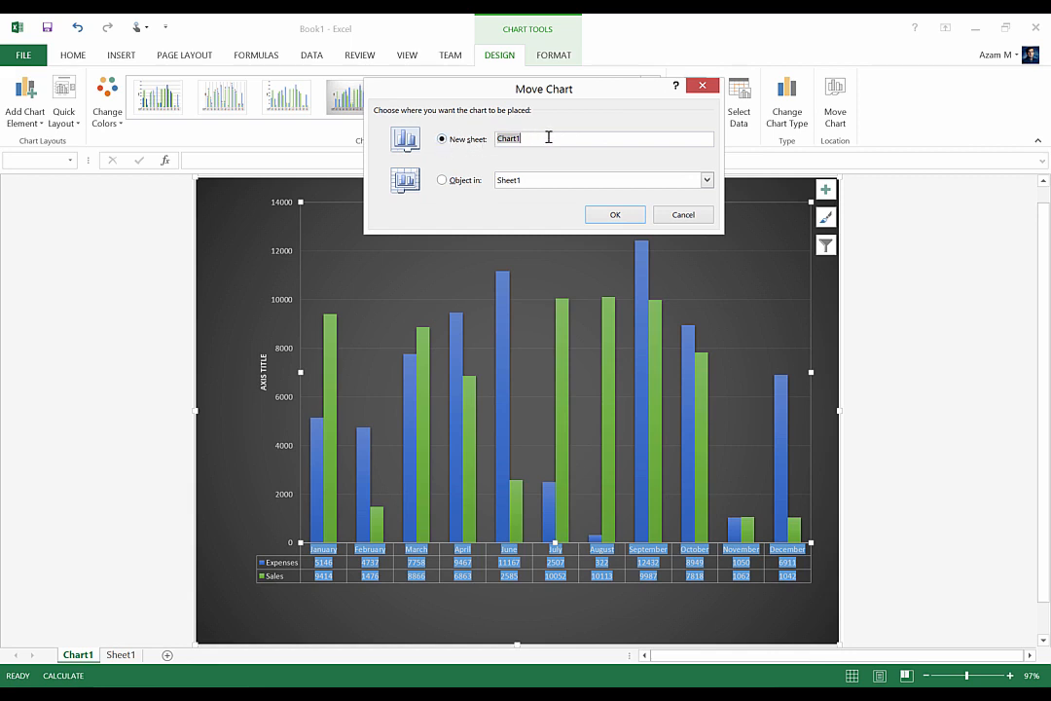
{"action": "left_click", "coordinate": [444, 182]}
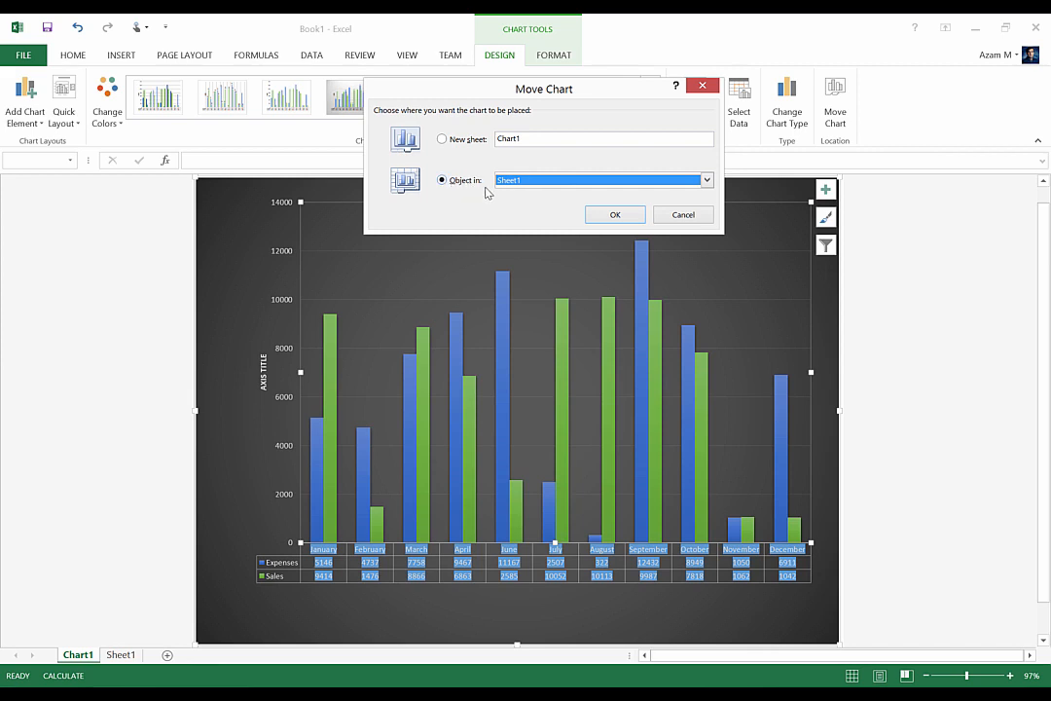
{"action": "left_click", "coordinate": [706, 180]}
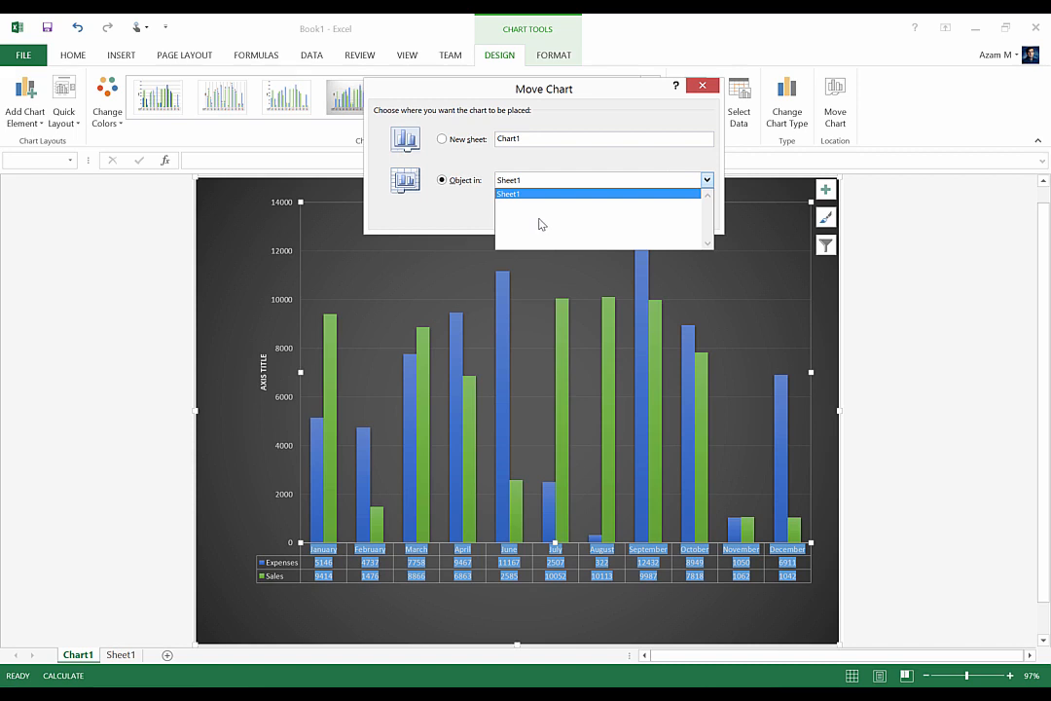
{"action": "left_click", "coordinate": [445, 218]}
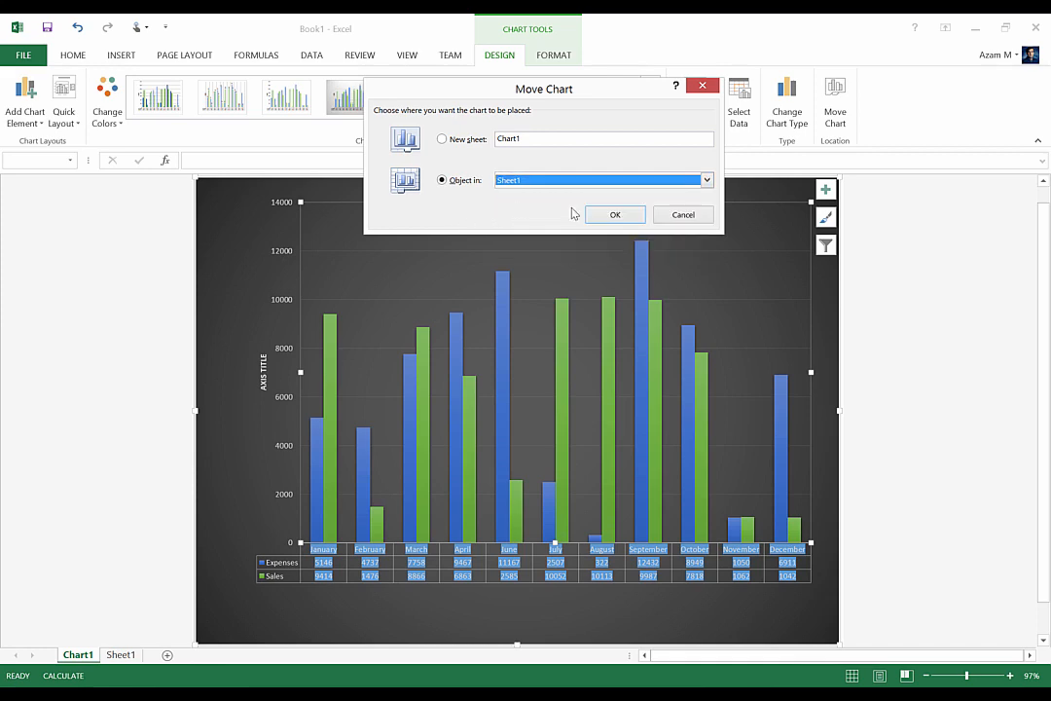
{"action": "left_click", "coordinate": [605, 220]}
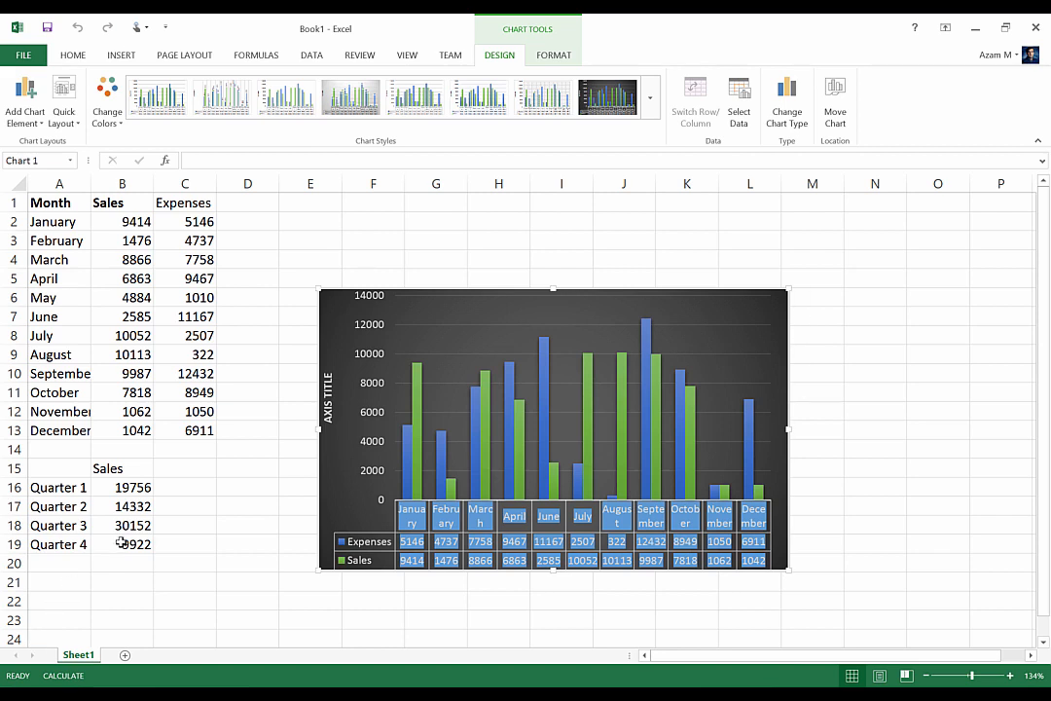
{"action": "scroll", "coordinate": [119, 542], "scroll_direction": "up", "scroll_amount": 4}
{"action": "scroll", "coordinate": [120, 542], "scroll_direction": "down", "scroll_amount": 5}
{"action": "scroll", "coordinate": [120, 542], "scroll_direction": "up", "scroll_amount": 2}
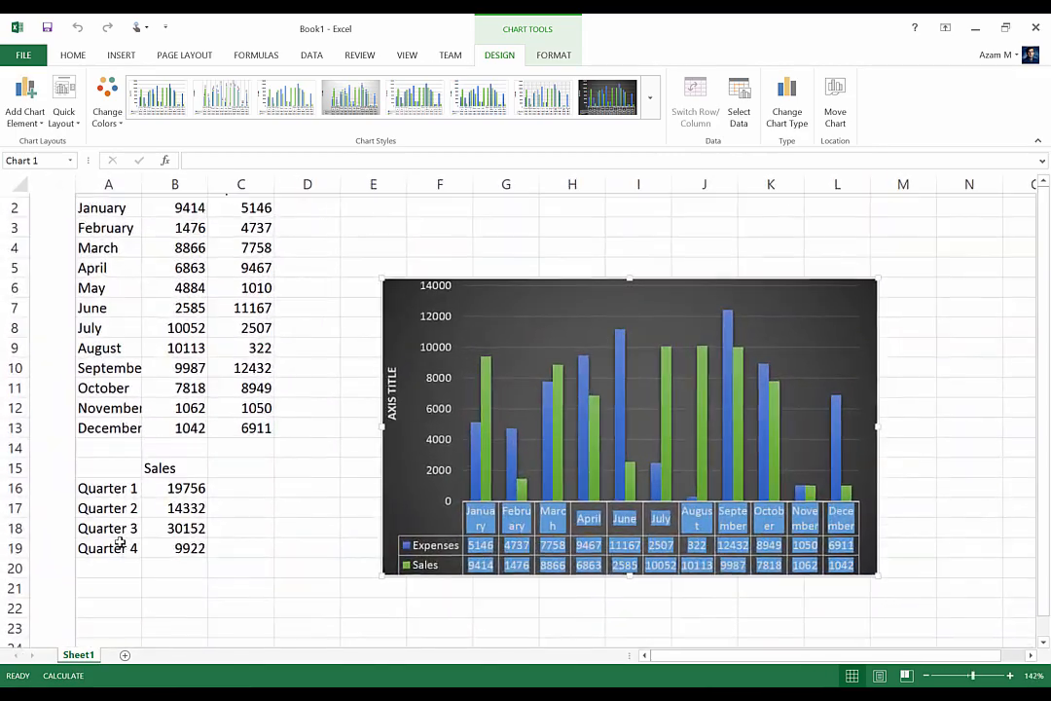
{"action": "scroll", "coordinate": [120, 542], "scroll_direction": "down", "scroll_amount": 1}
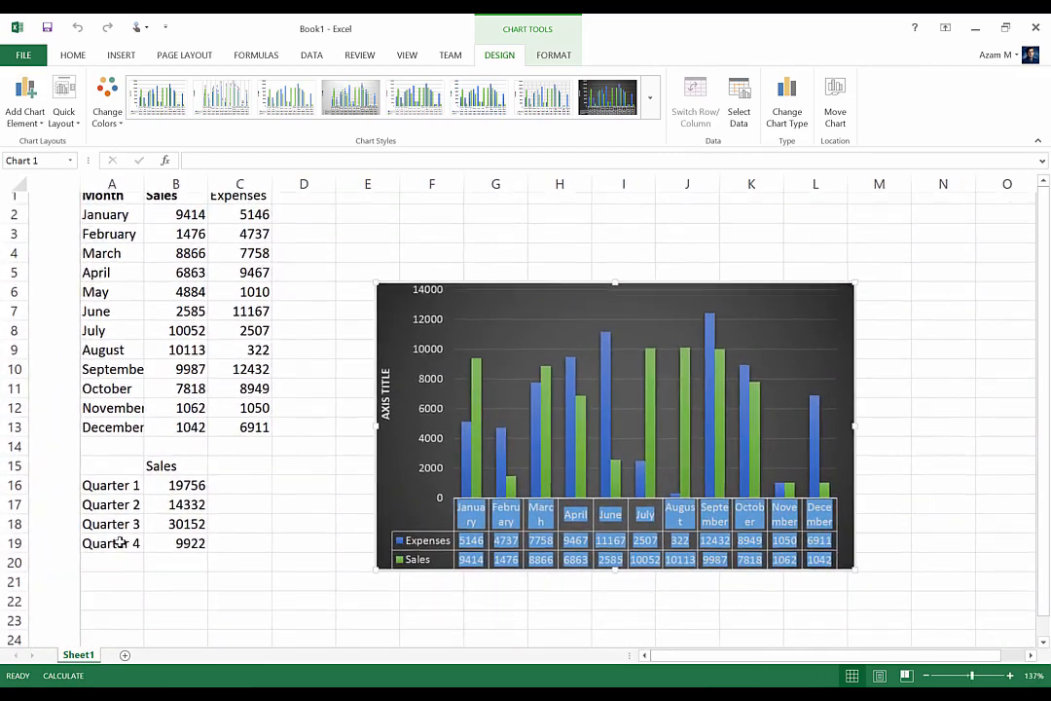
{"action": "scroll", "coordinate": [119, 543], "scroll_direction": "up", "scroll_amount": 1}
{"action": "left_click", "coordinate": [121, 543]}
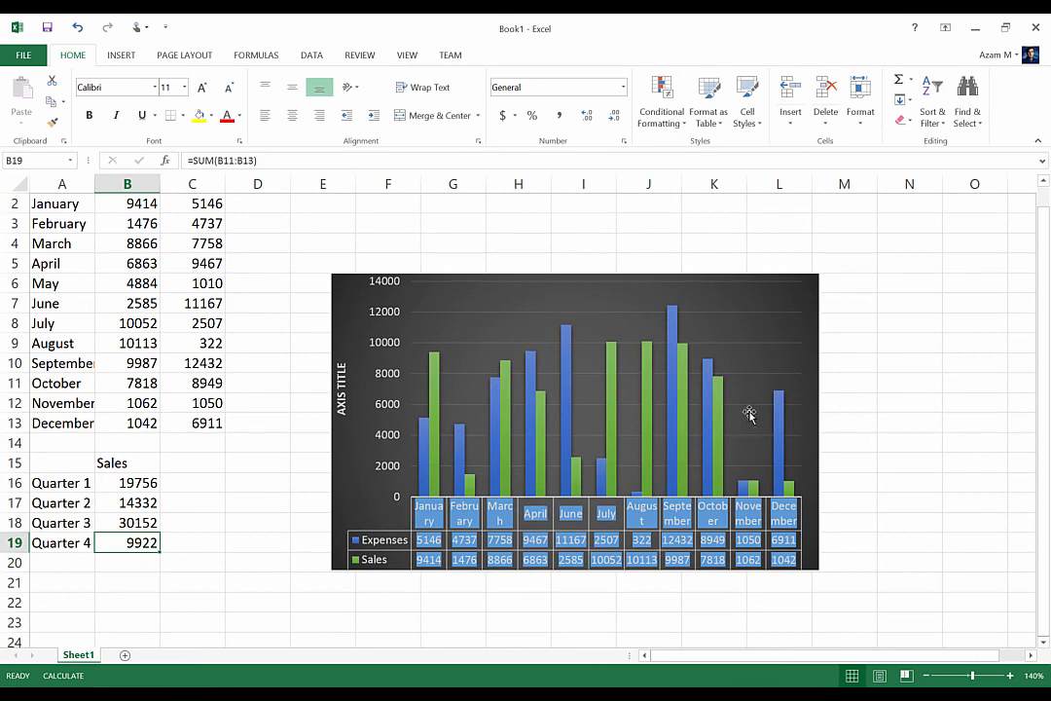
{"action": "left_click_drag", "start_coordinate": [1045, 303], "coordinate": [1043, 283]}
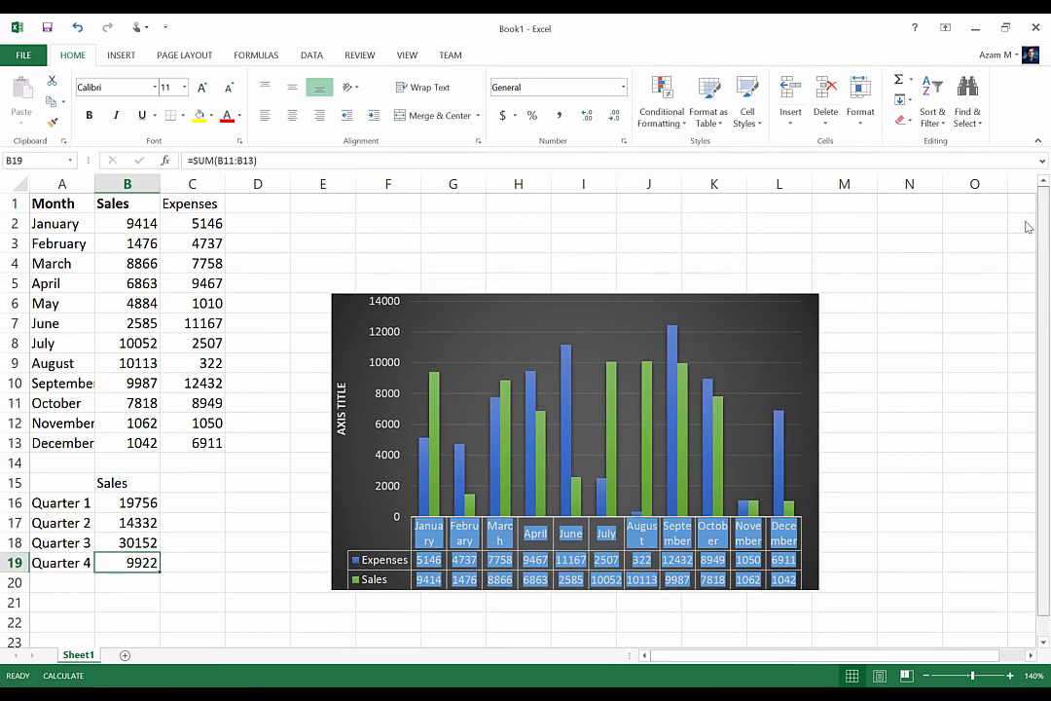
Filter the chart to hide the Expenses series, leaving only Sales
{"action": "left_click", "coordinate": [751, 305]}
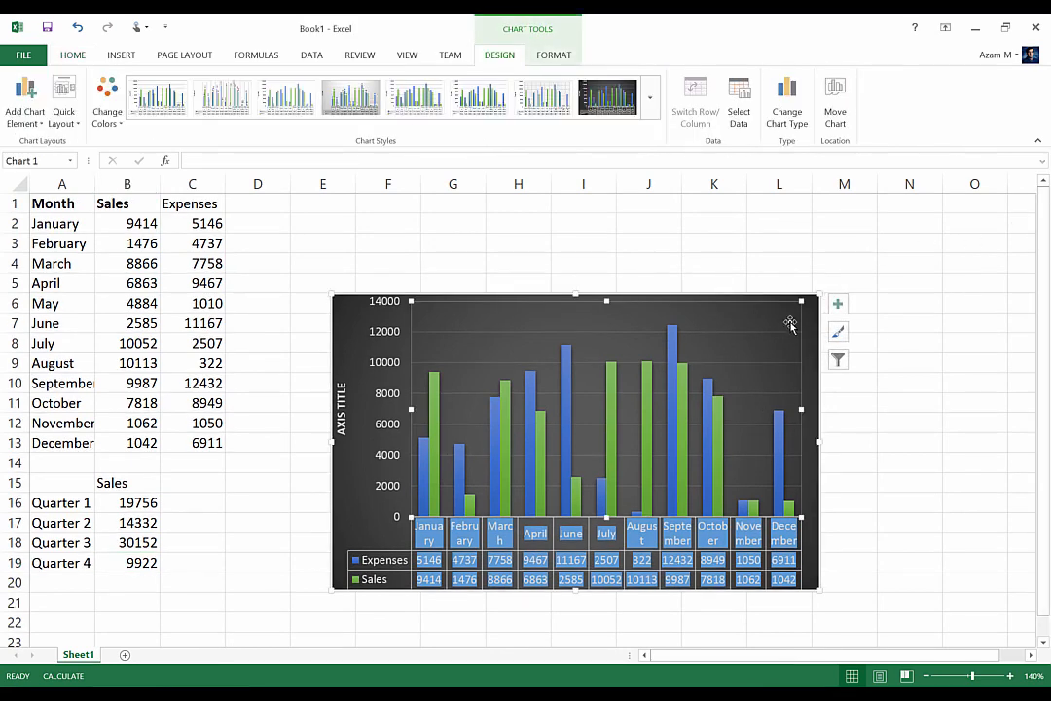
{"action": "left_click", "coordinate": [841, 365]}
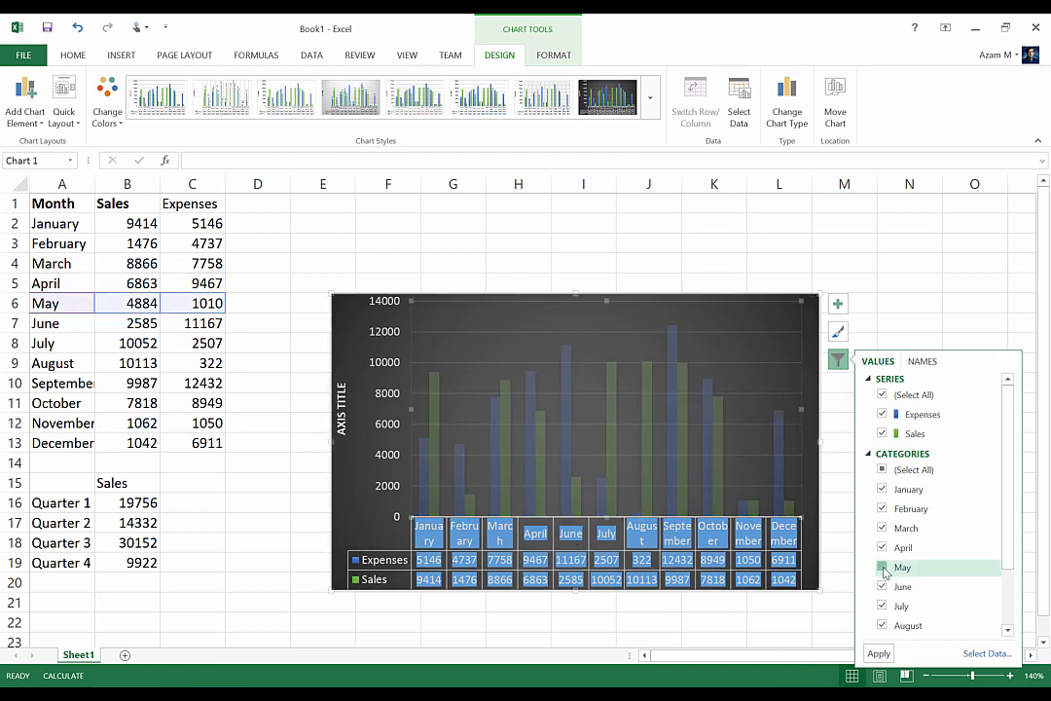
{"action": "left_click", "coordinate": [877, 654]}
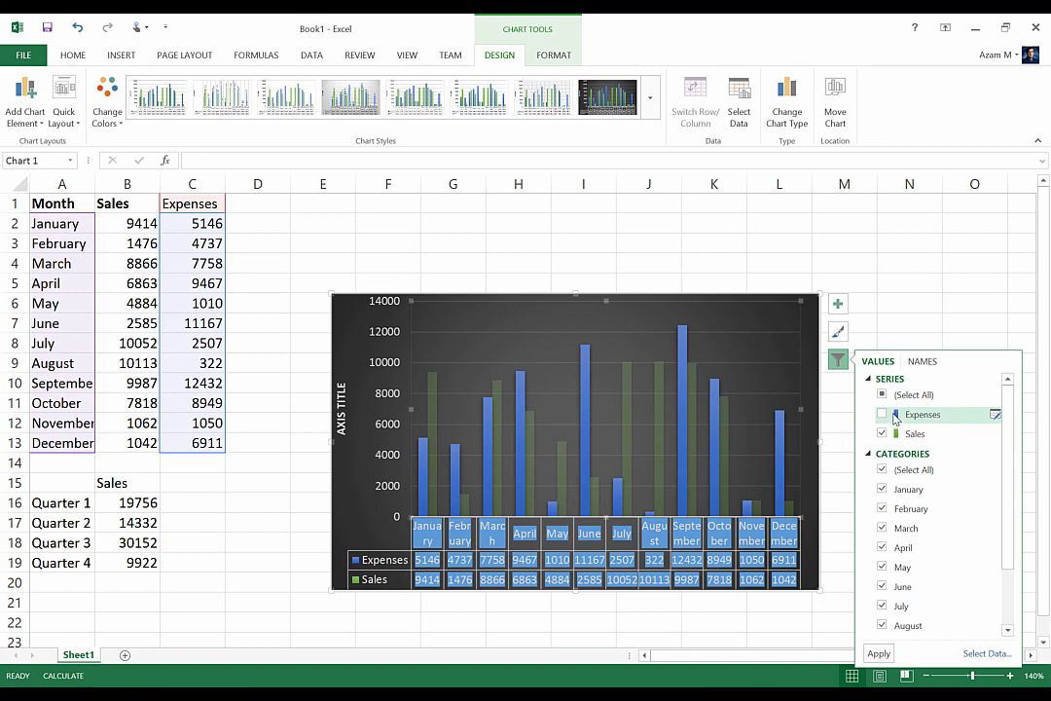
{"action": "left_click", "coordinate": [874, 654]}
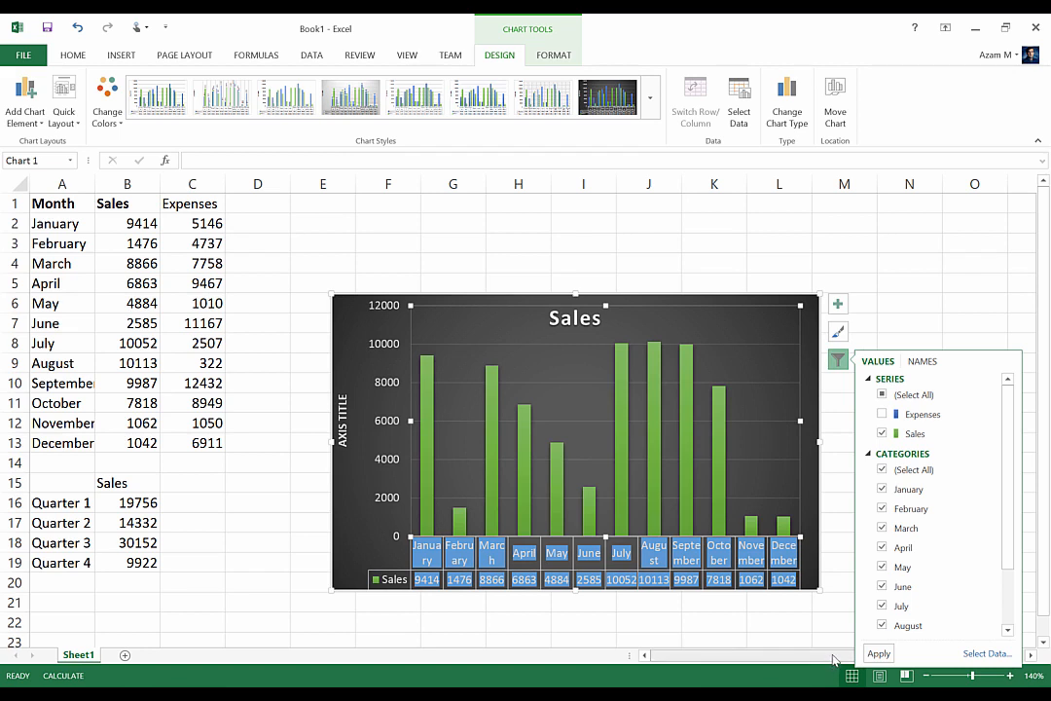
Show the Expenses series in the chart again through the chart filter
{"action": "left_click", "coordinate": [882, 415]}
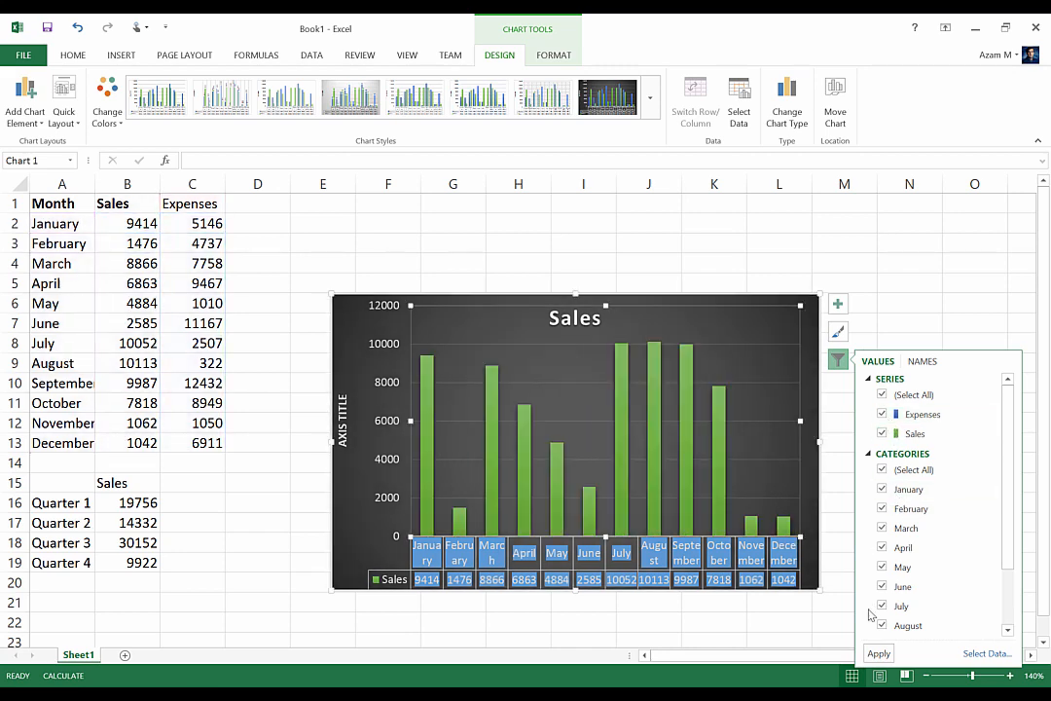
{"action": "left_click", "coordinate": [874, 654]}
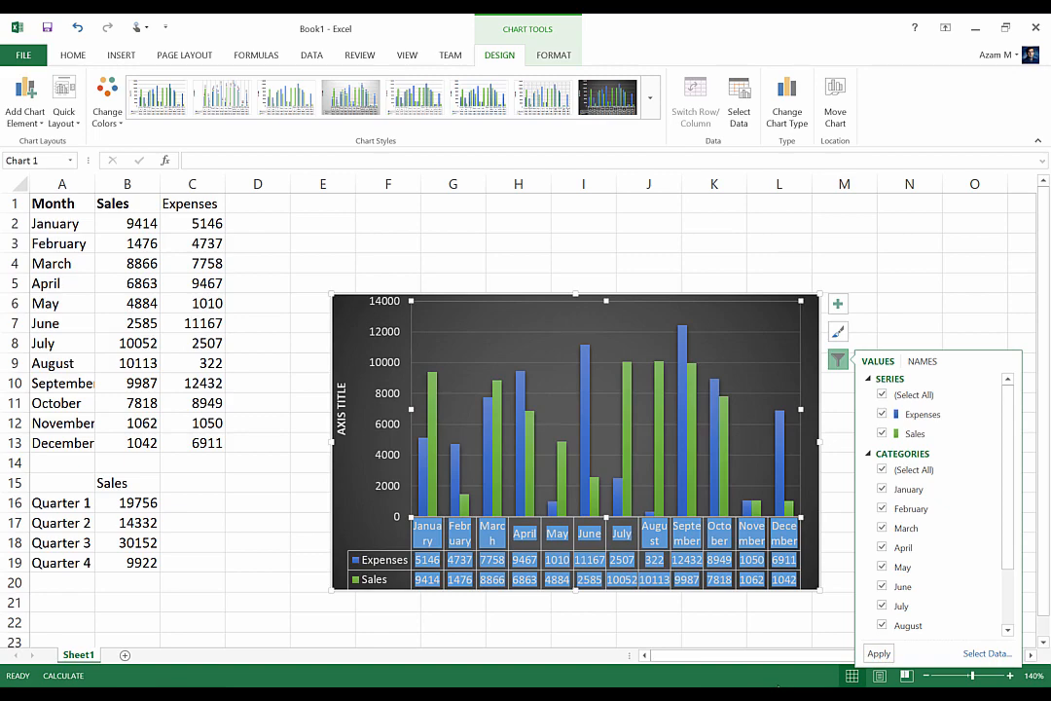
{"action": "scroll", "coordinate": [1023, 485], "scroll_direction": "down", "scroll_amount": 1}
{"action": "scroll", "coordinate": [1024, 486], "scroll_direction": "up", "scroll_amount": 1}
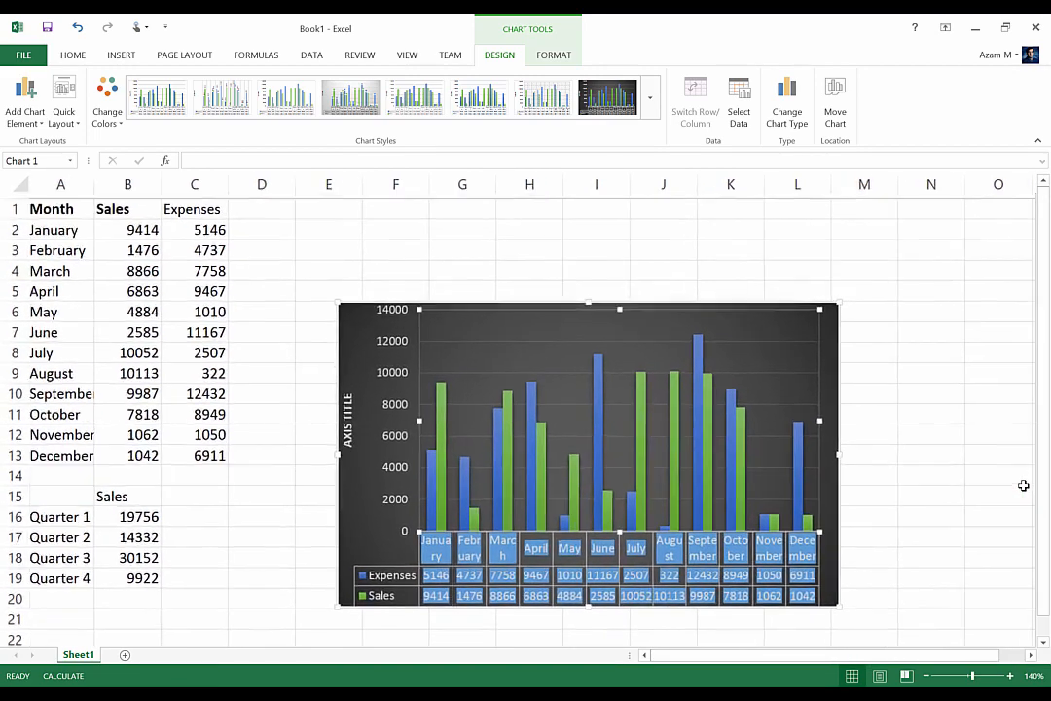
{"action": "scroll", "coordinate": [1023, 485], "scroll_direction": "up", "scroll_amount": 2}
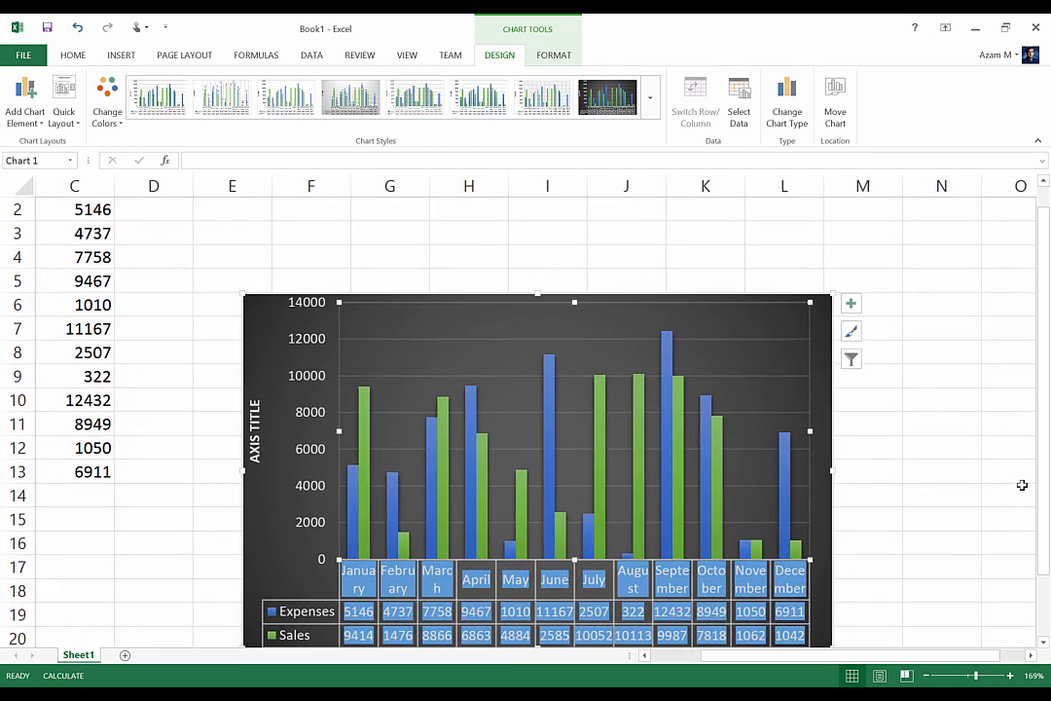
{"action": "mouse_move", "coordinate": [1043, 409]}
{"action": "left_mouse_down"}
{"action": "mouse_move", "coordinate": [1044, 448]}
{"action": "mouse_move", "coordinate": [1044, 391]}
{"action": "mouse_move", "coordinate": [1047, 431]}
{"action": "left_mouse_up"}
Set the chart's series names to None in the chart filter
{"action": "left_click", "coordinate": [852, 336]}
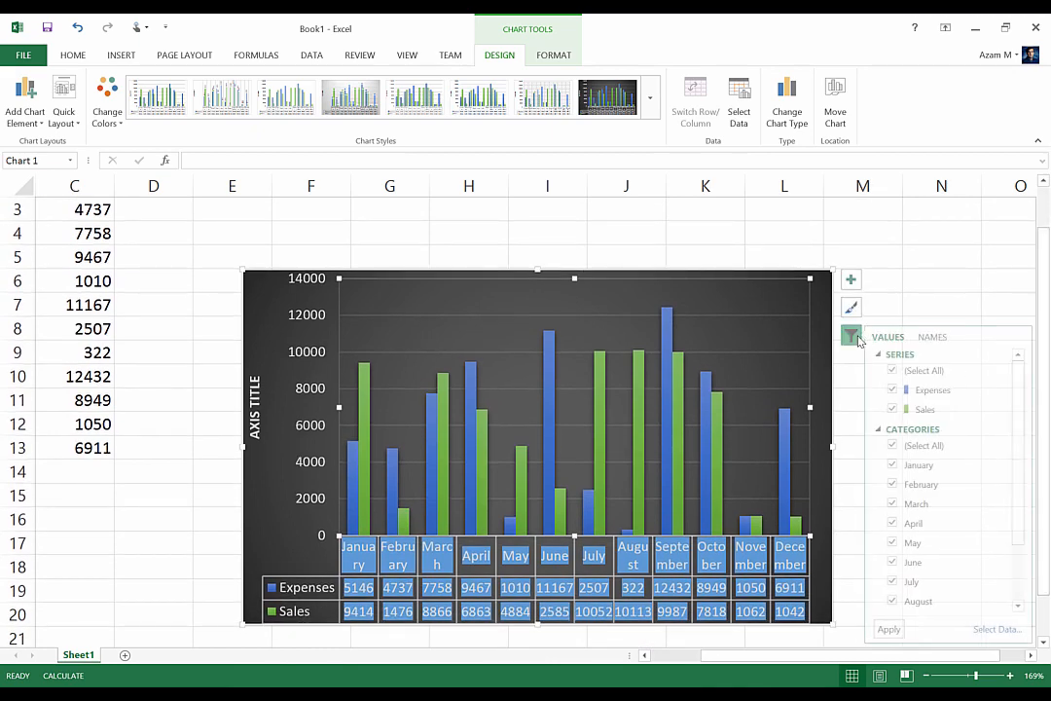
{"action": "left_click", "coordinate": [934, 336]}
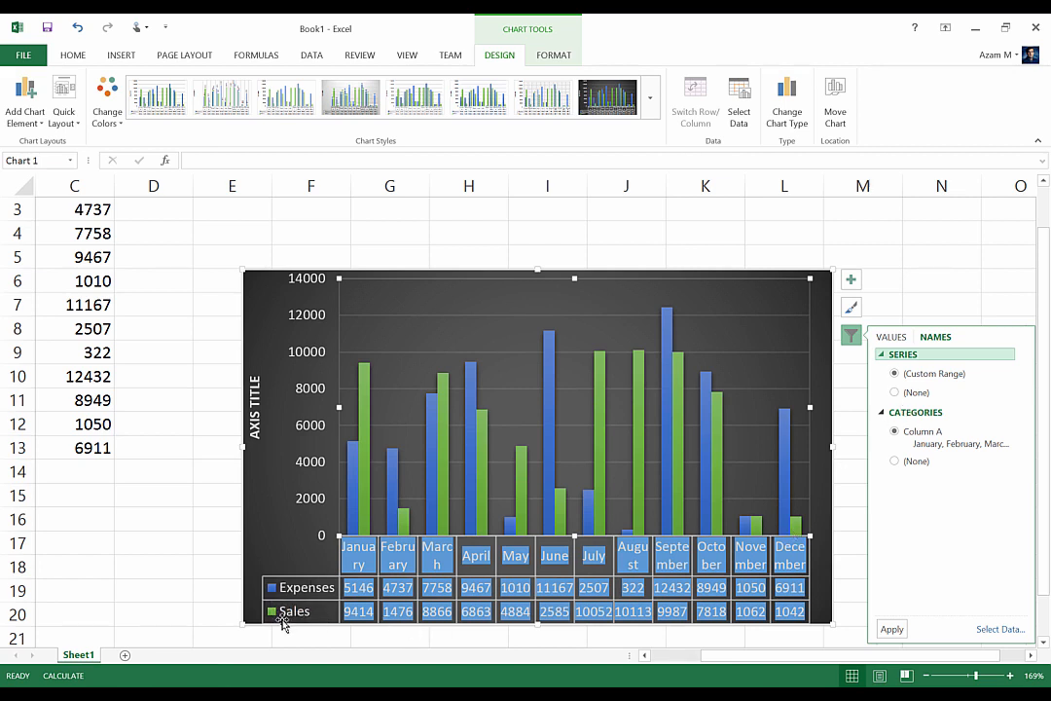
{"action": "left_click", "coordinate": [895, 393]}
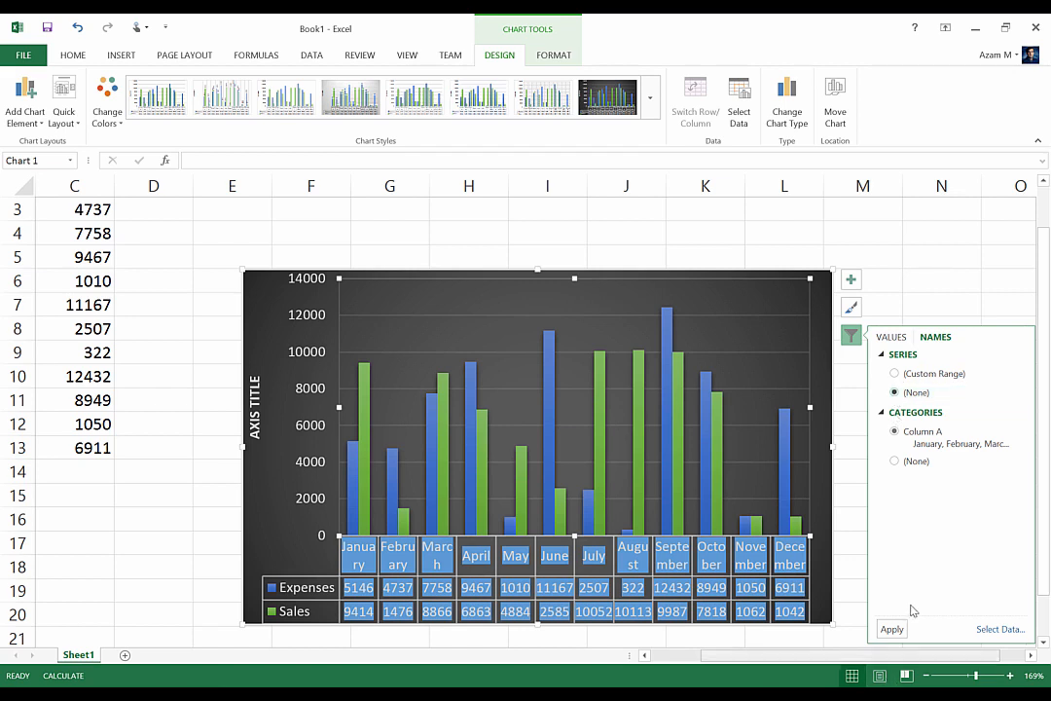
{"action": "left_click", "coordinate": [889, 628]}
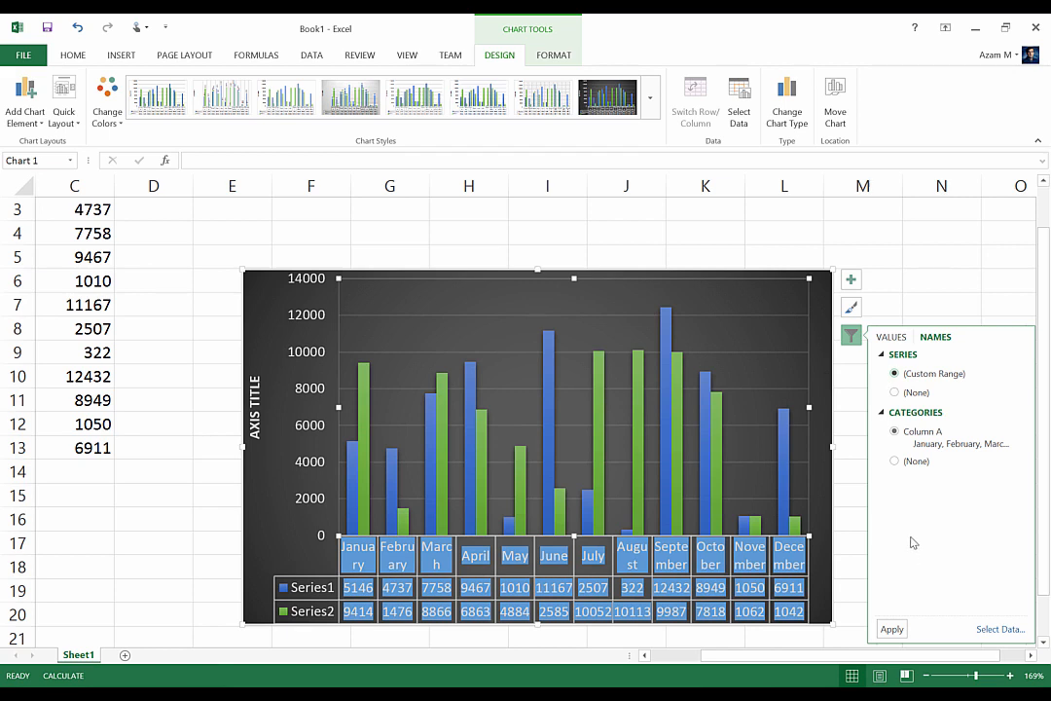
Restore the series names to the custom range and set the category names to None
{"action": "left_click", "coordinate": [892, 629]}
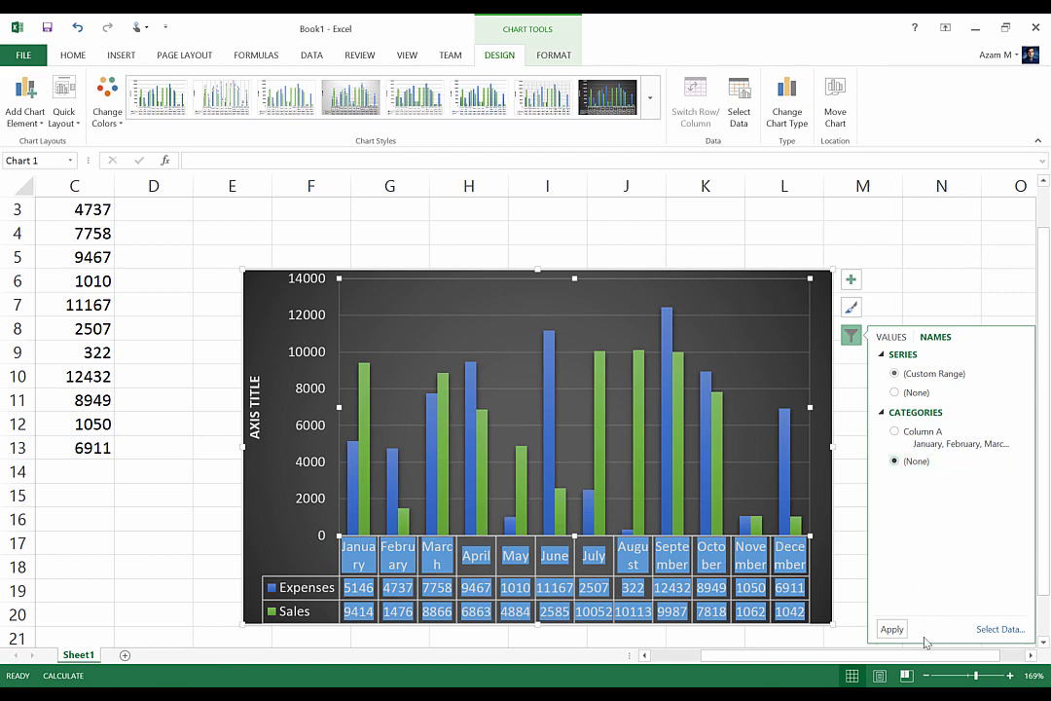
{"action": "left_click", "coordinate": [887, 629]}
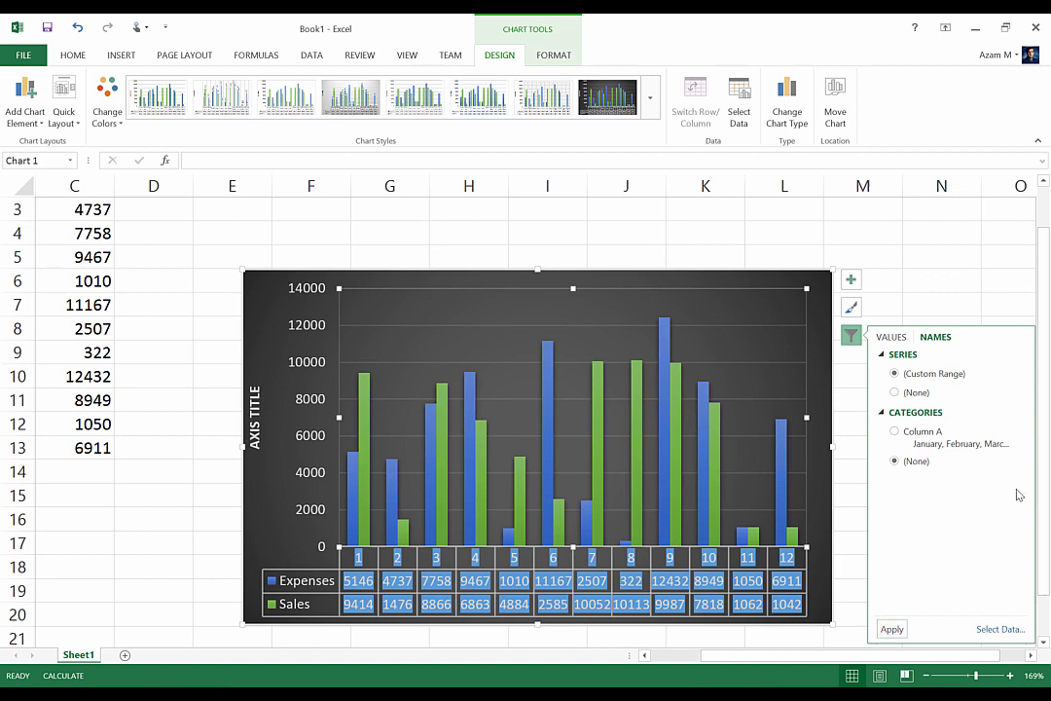
{"action": "left_click", "coordinate": [619, 230]}
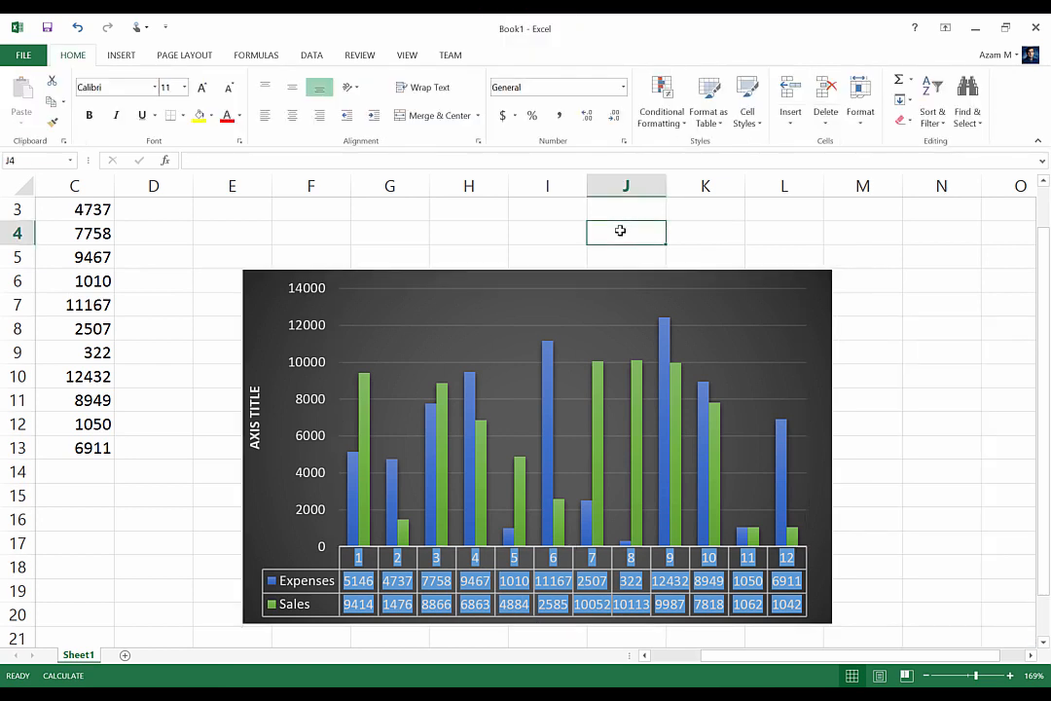
Try solid, gradient, picture and pattern fills on the plot area before setting it back to Automatic
{"action": "left_click", "coordinate": [426, 305]}
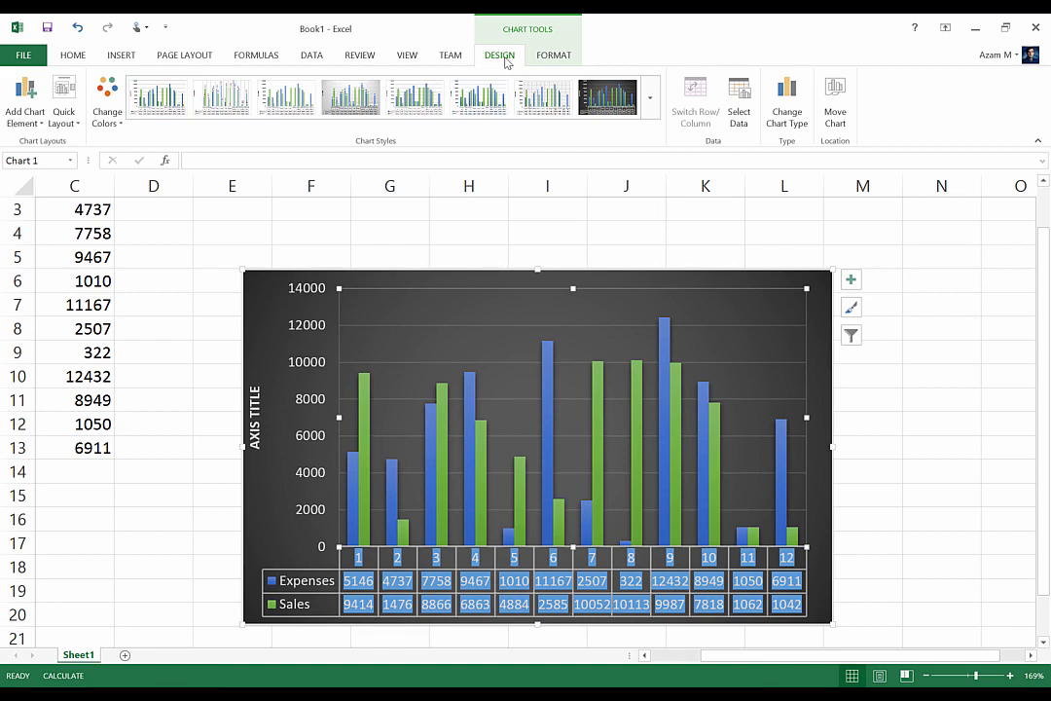
{"action": "left_click", "coordinate": [555, 55]}
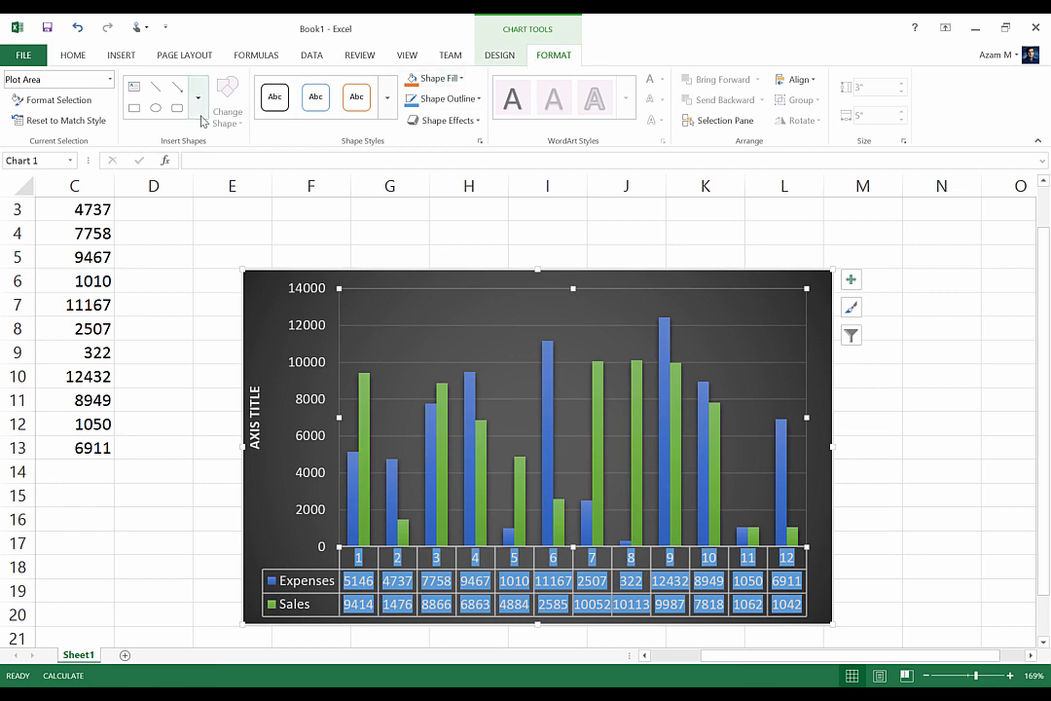
{"action": "left_click", "coordinate": [58, 100]}
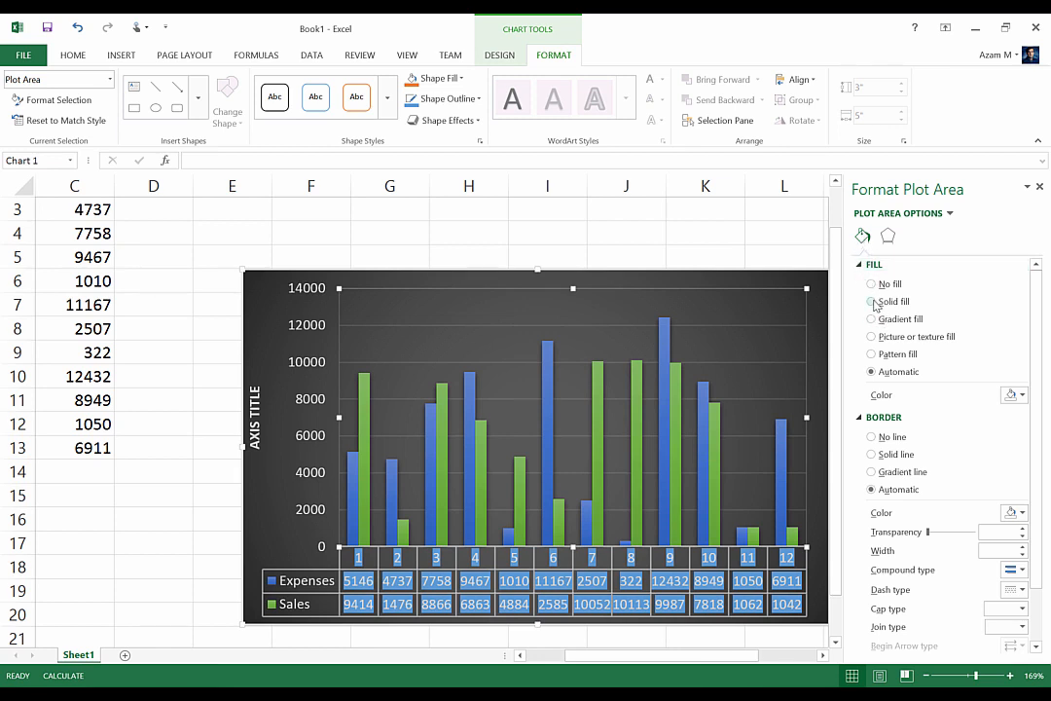
{"action": "left_click", "coordinate": [872, 302]}
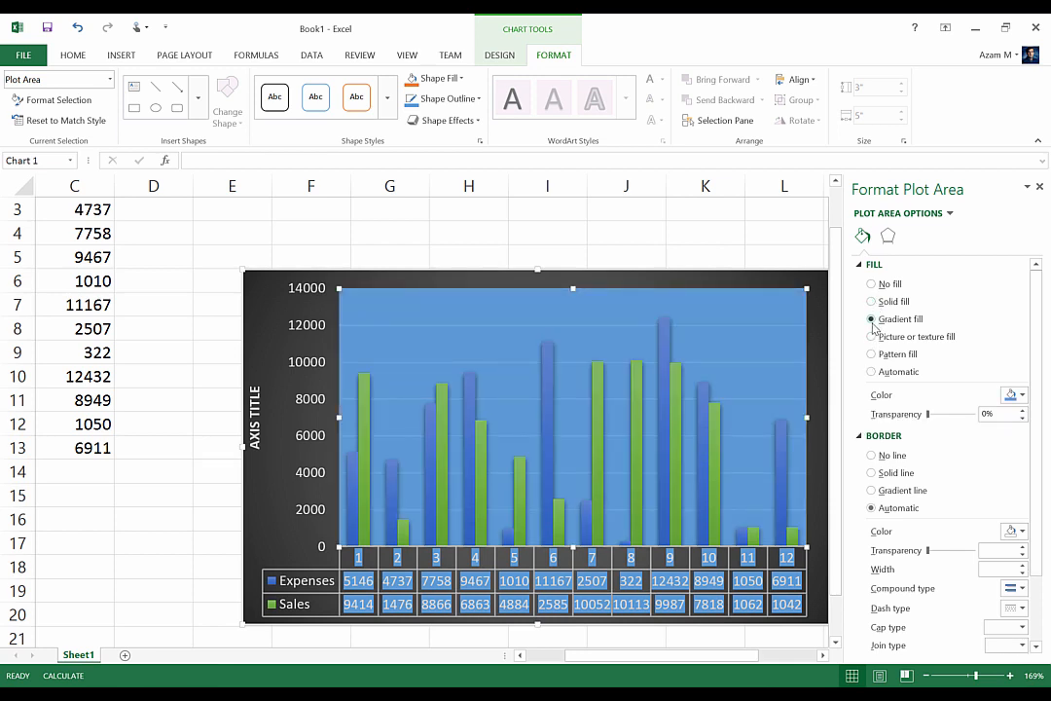
{"action": "left_click", "coordinate": [872, 320]}
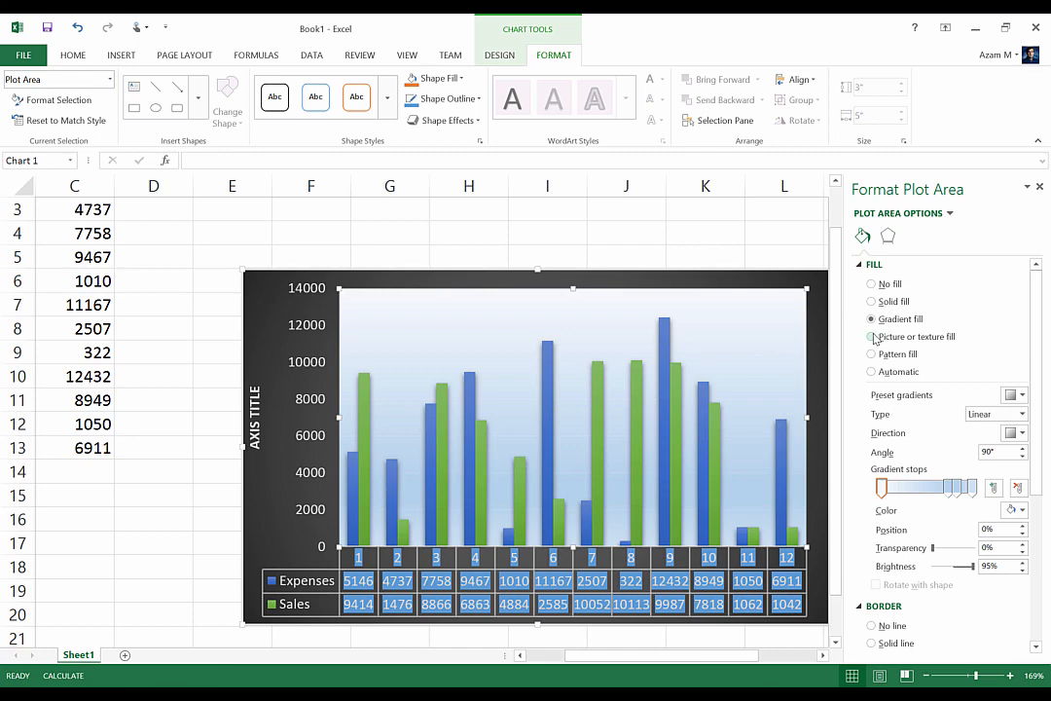
{"action": "left_click", "coordinate": [872, 337]}
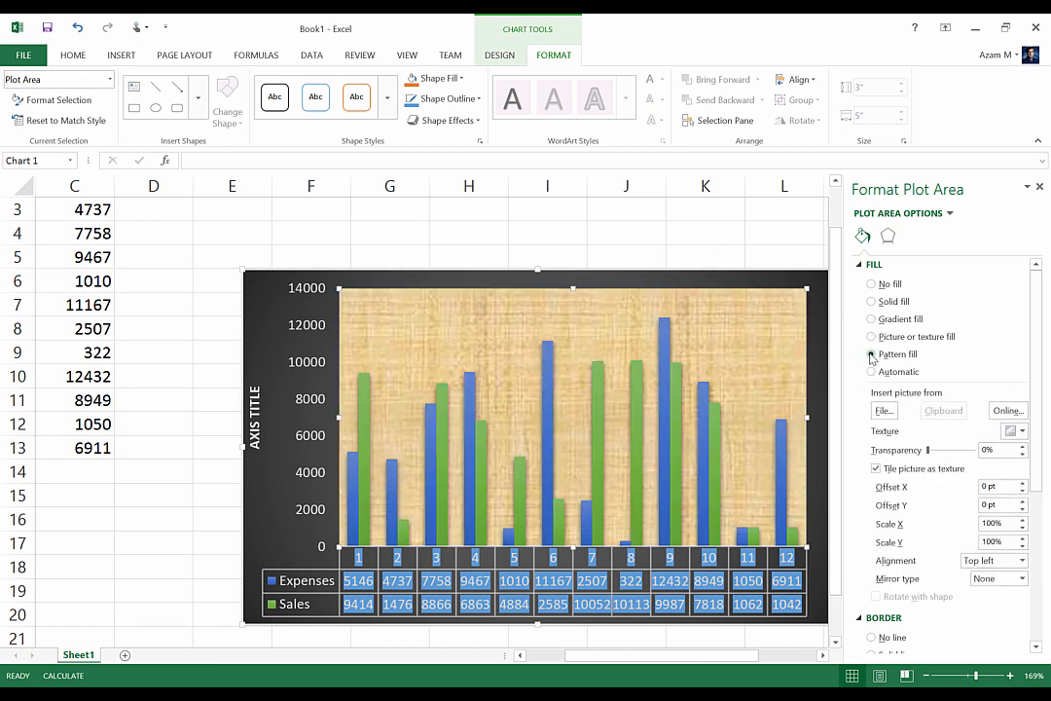
{"action": "left_click", "coordinate": [872, 354]}
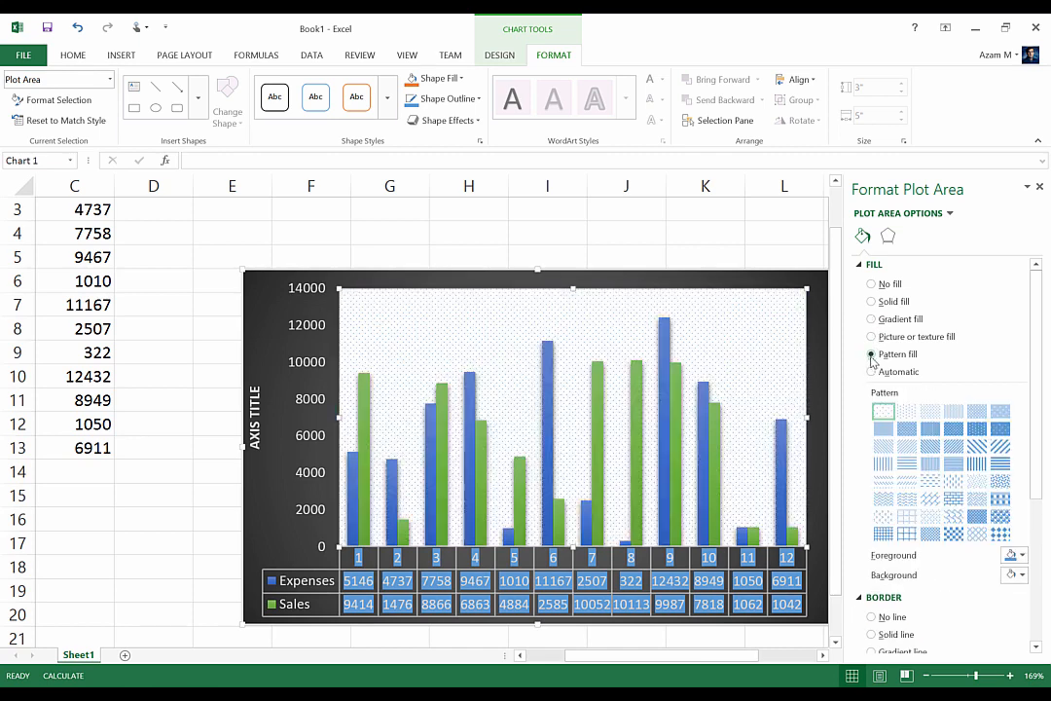
{"action": "left_click", "coordinate": [884, 467]}
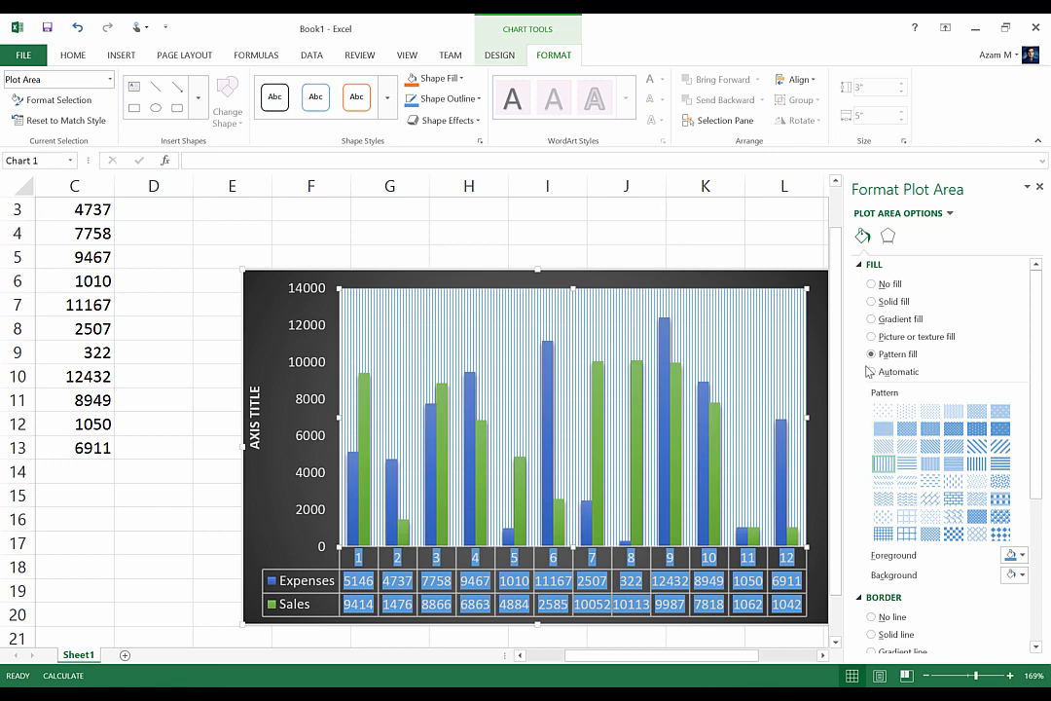
{"action": "left_click", "coordinate": [871, 371]}
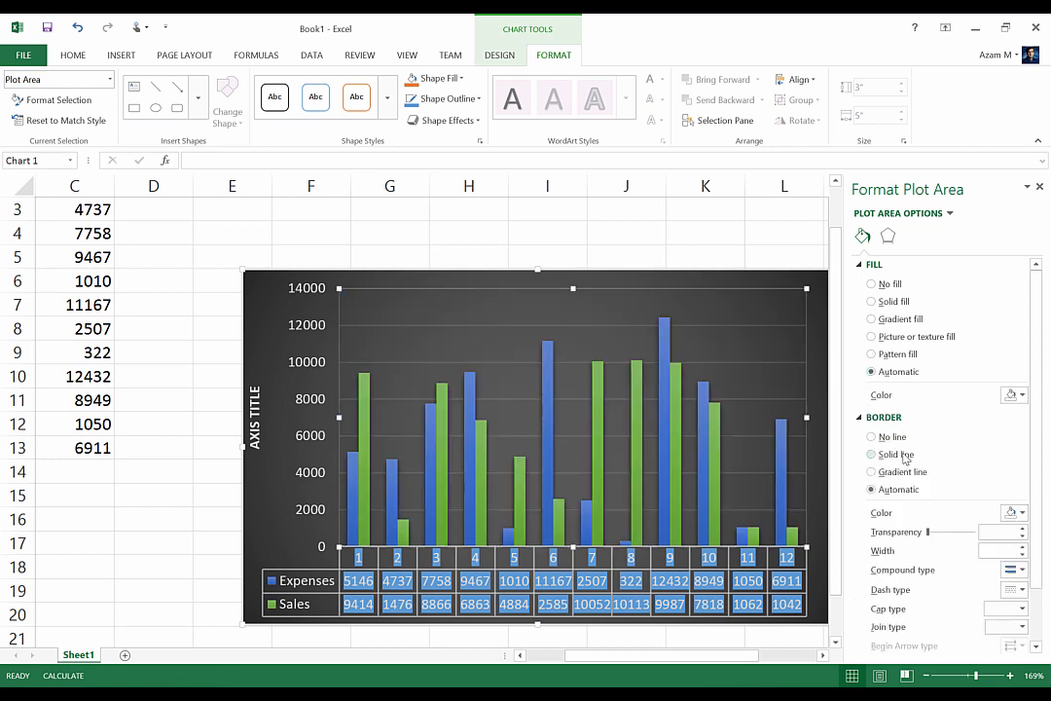
Set the plot area's border to a solid line and open its effects options
{"action": "left_click", "coordinate": [872, 454]}
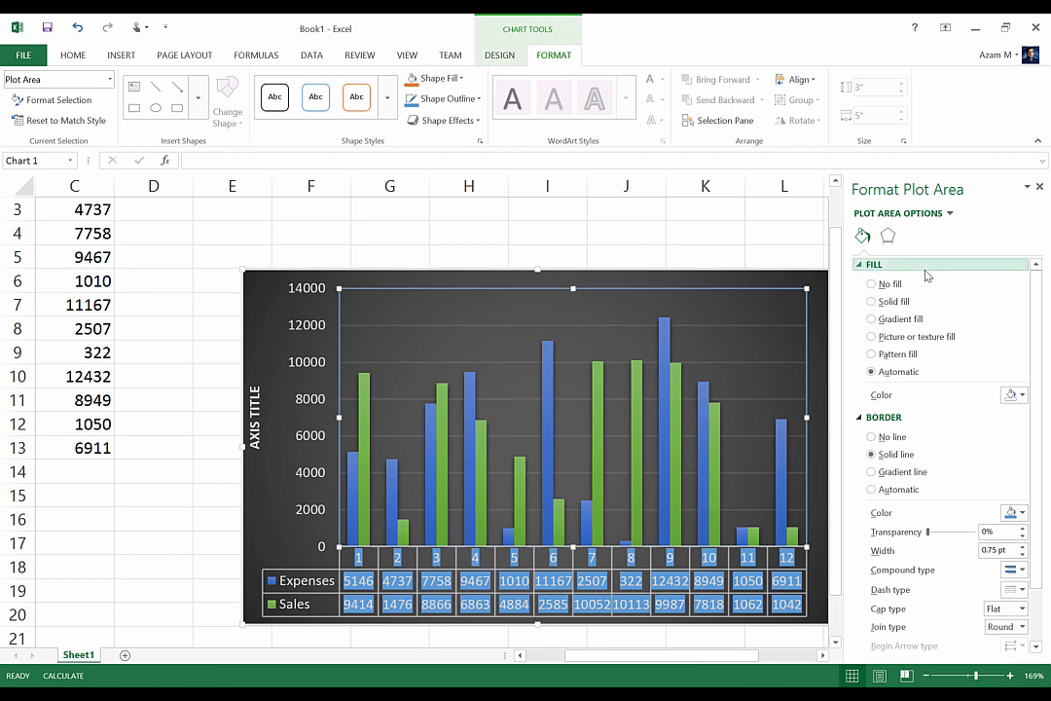
{"action": "left_click", "coordinate": [888, 240]}
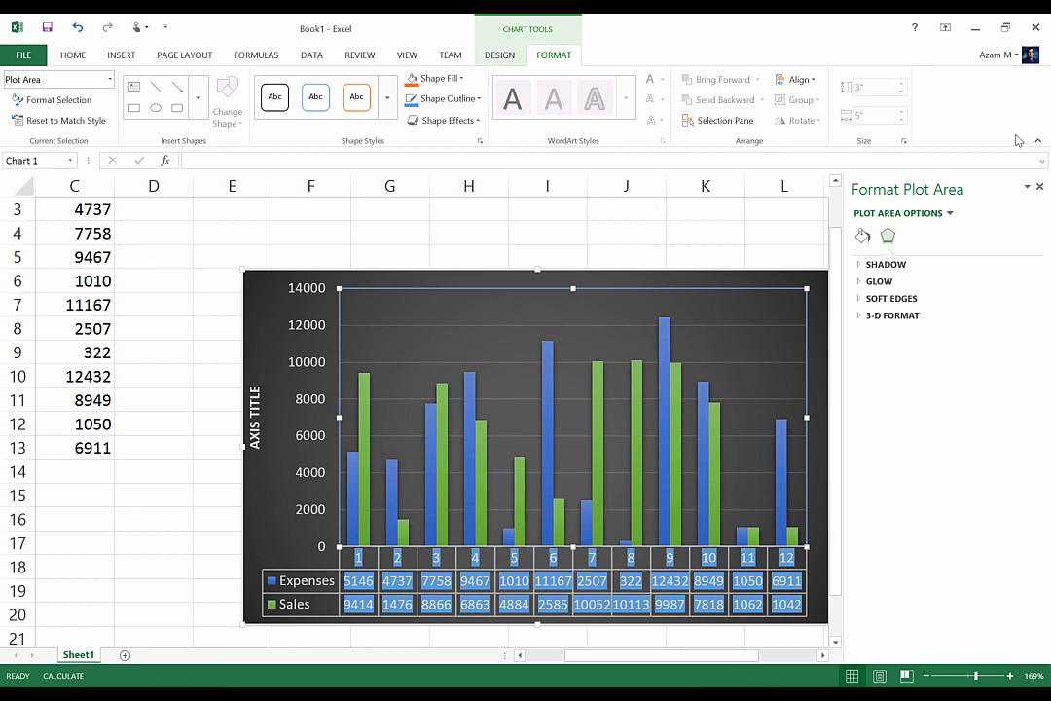
Switch the format pane to the chart's data table and open its fill options
{"action": "left_click", "coordinate": [950, 214]}
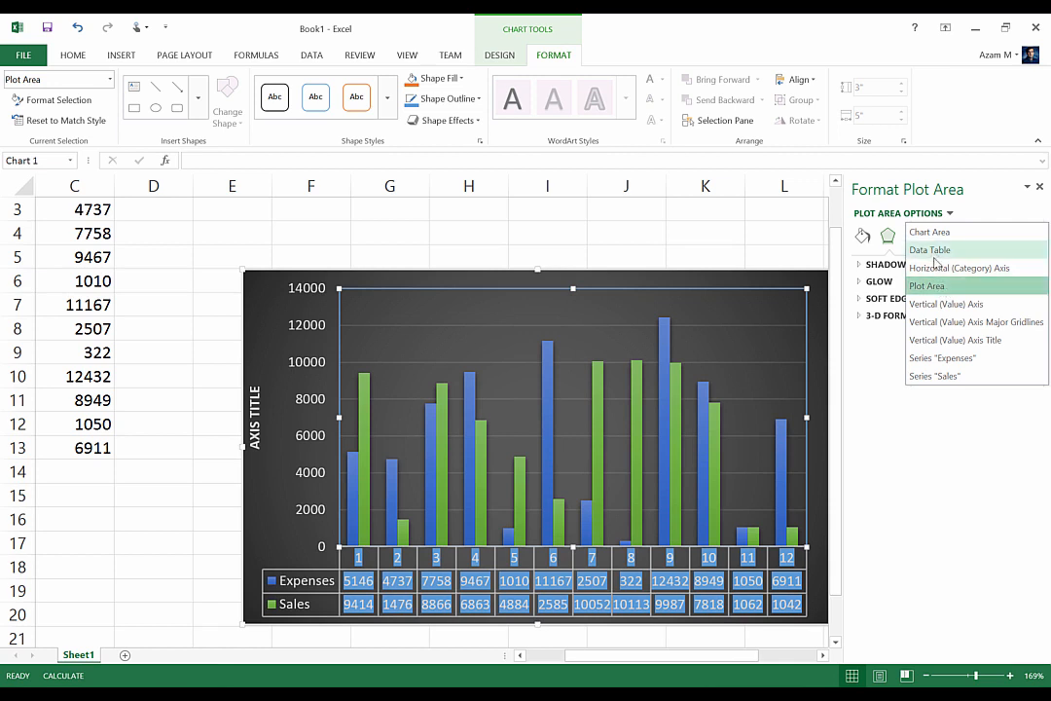
{"action": "left_click", "coordinate": [934, 258]}
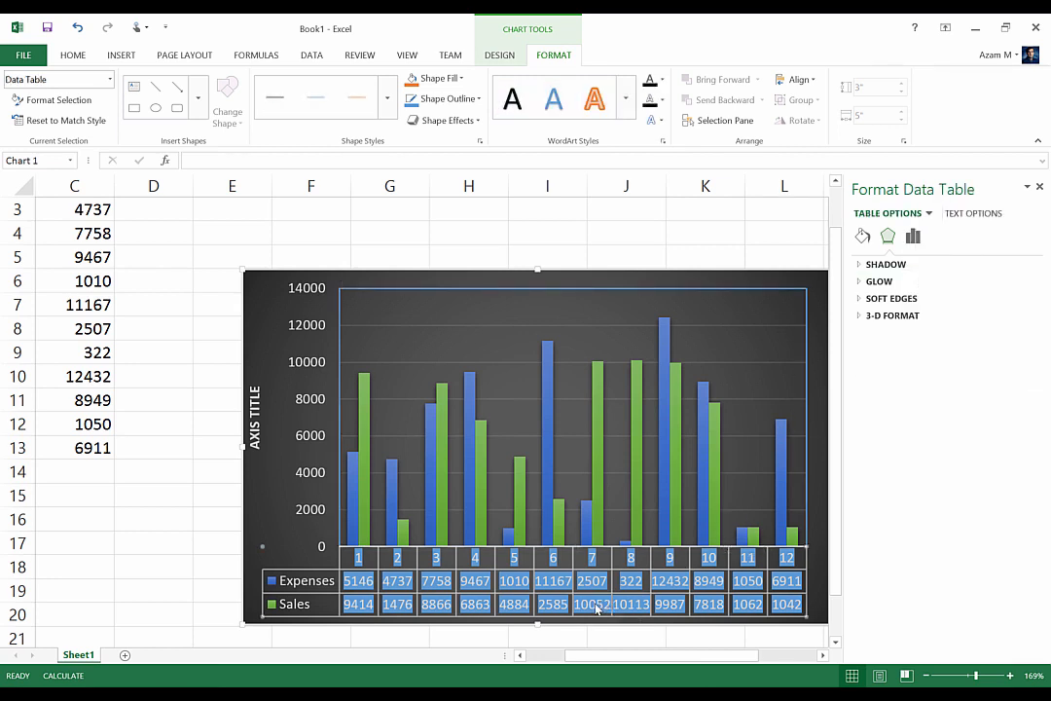
{"action": "left_click", "coordinate": [861, 240]}
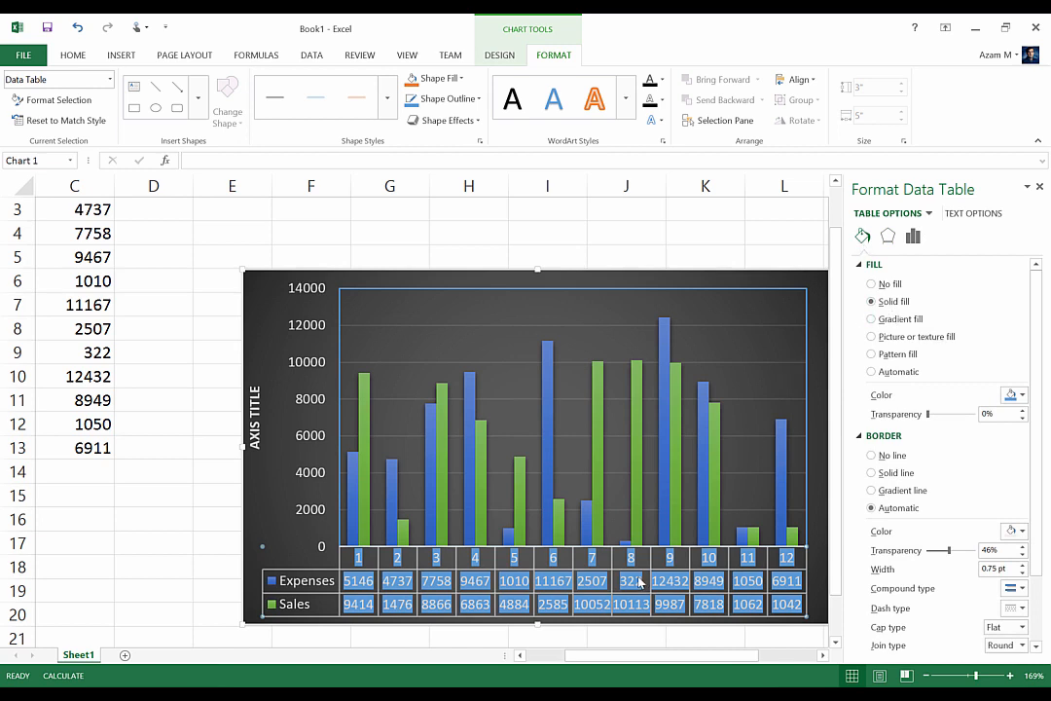
Try gradient, picture, solid and no fill on the data table, settling on Automatic fill
{"action": "left_click", "coordinate": [871, 319]}
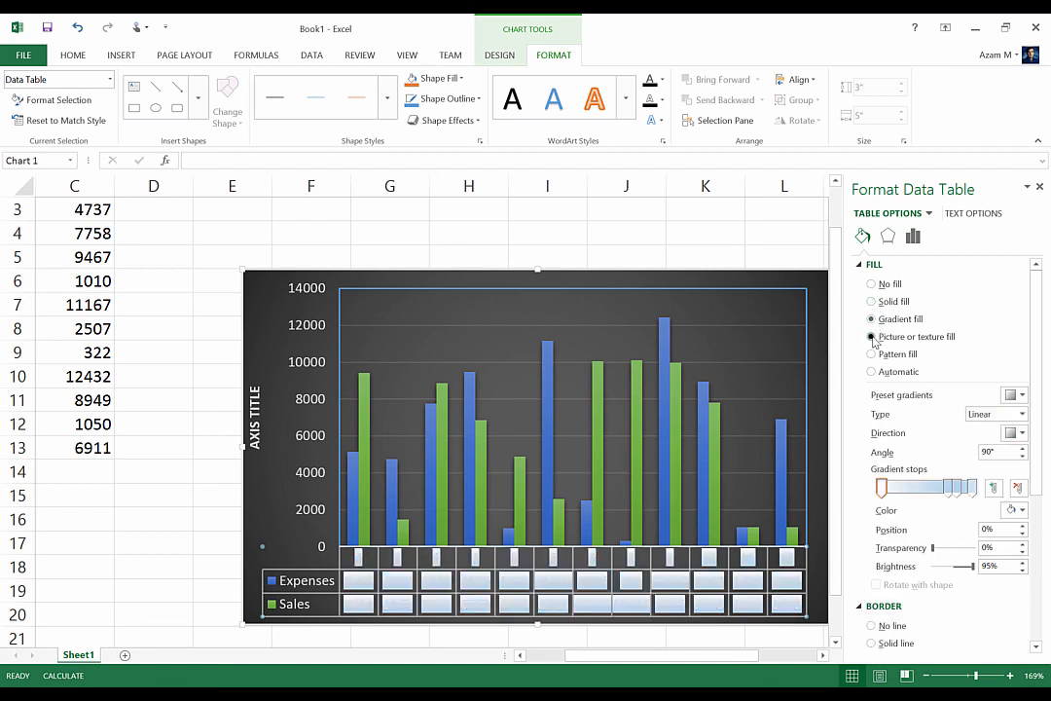
{"action": "left_click", "coordinate": [872, 337]}
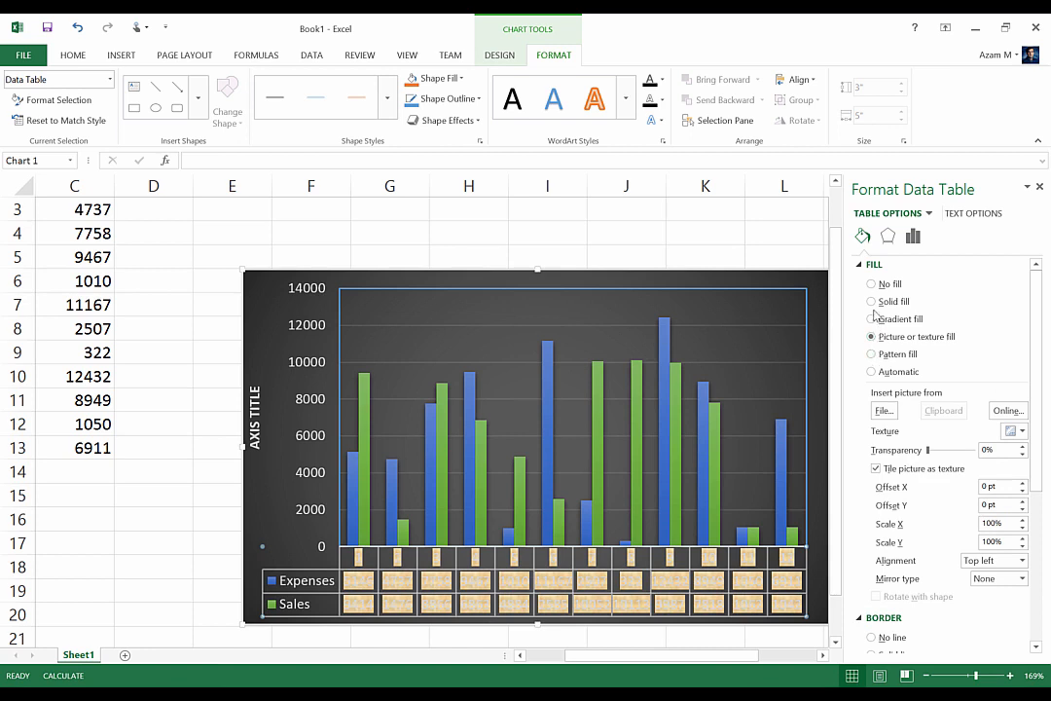
{"action": "left_click", "coordinate": [876, 305]}
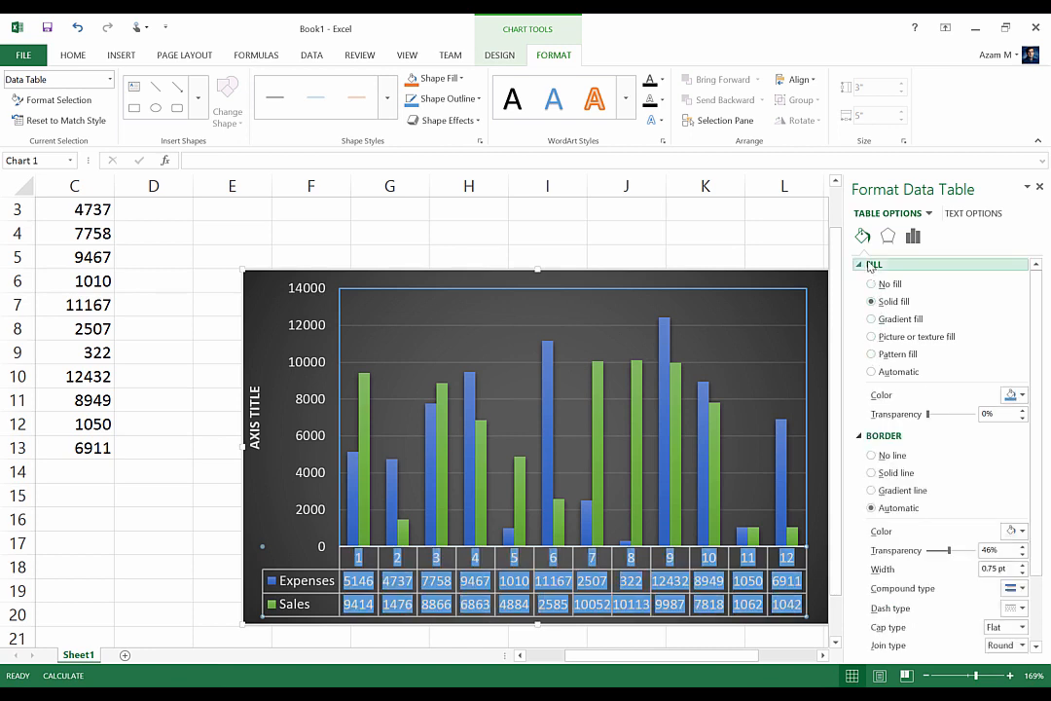
{"action": "left_click", "coordinate": [872, 284]}
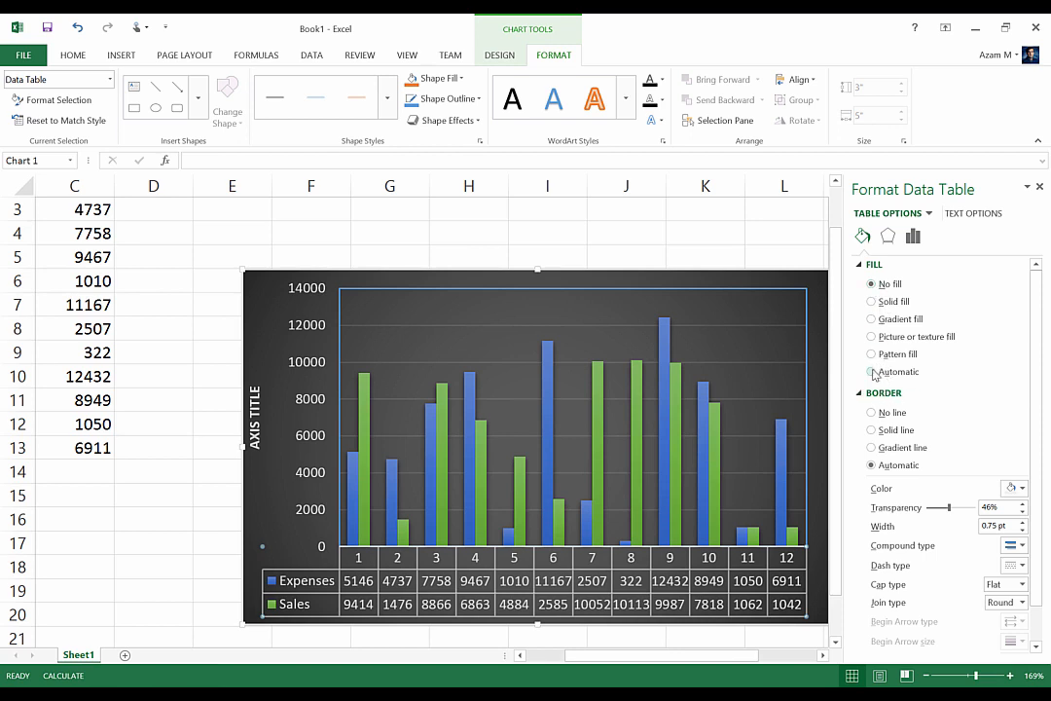
{"action": "left_click", "coordinate": [872, 372]}
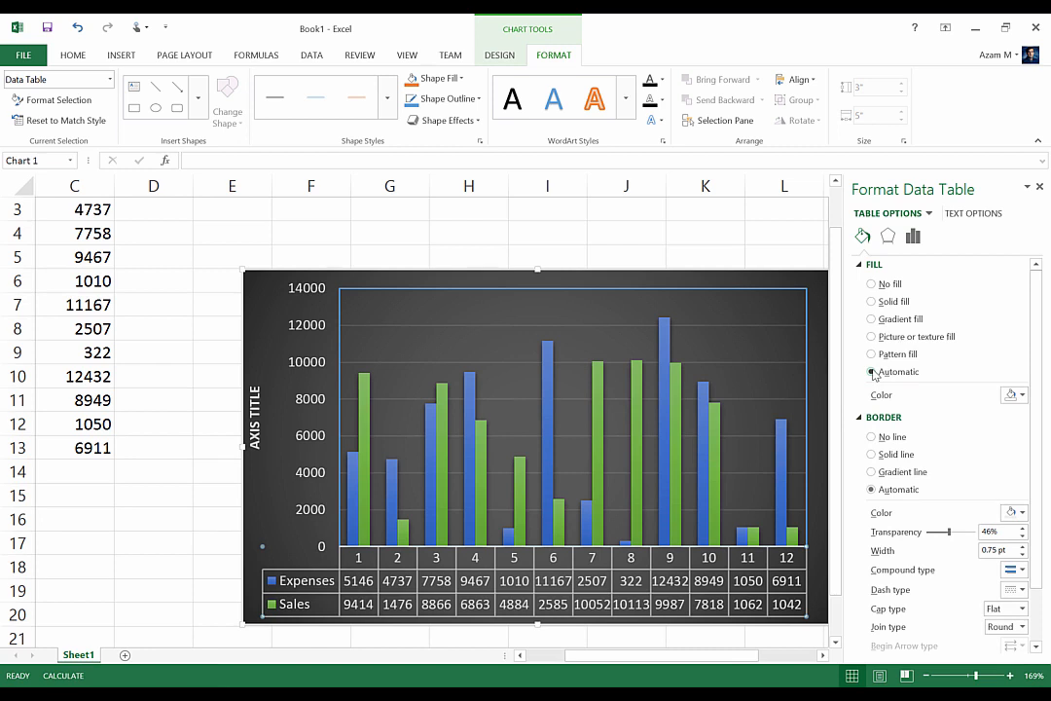
Apply a yellow fill color to the data table and switch it back to Automatic fill
{"action": "left_click", "coordinate": [1024, 395]}
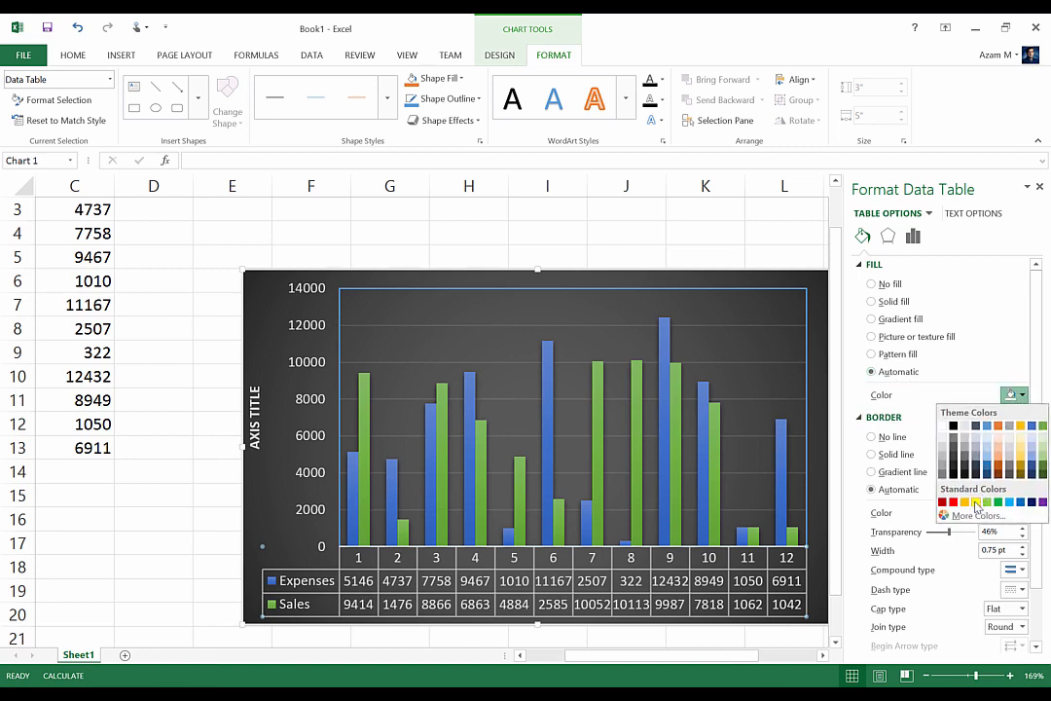
{"action": "left_click", "coordinate": [976, 501]}
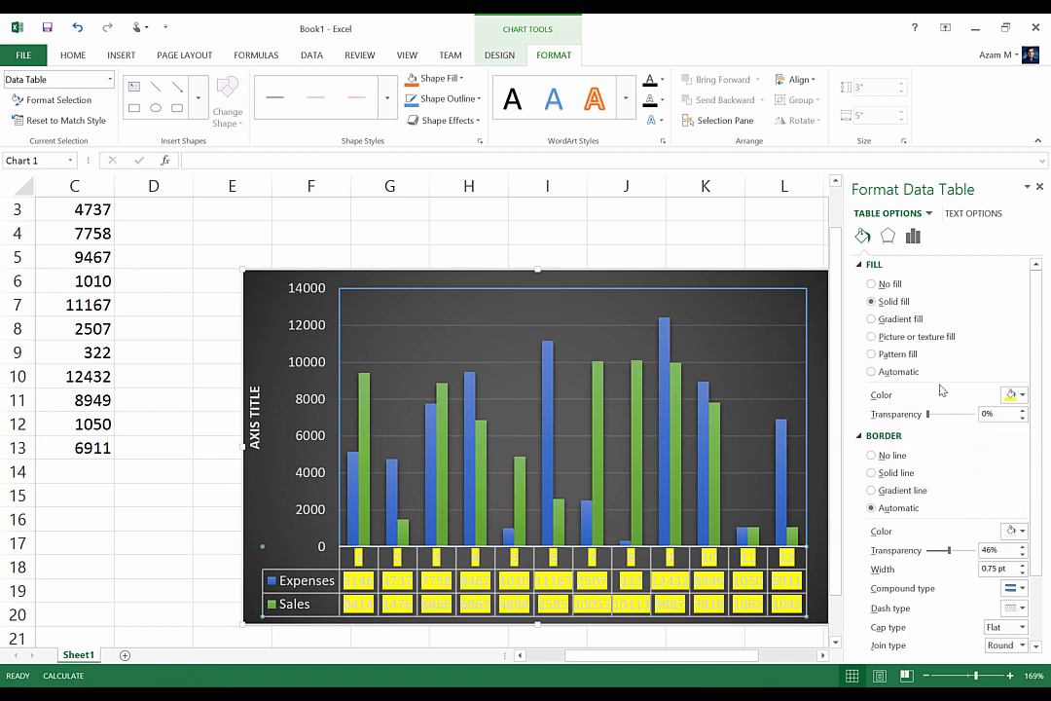
{"action": "left_click", "coordinate": [870, 372]}
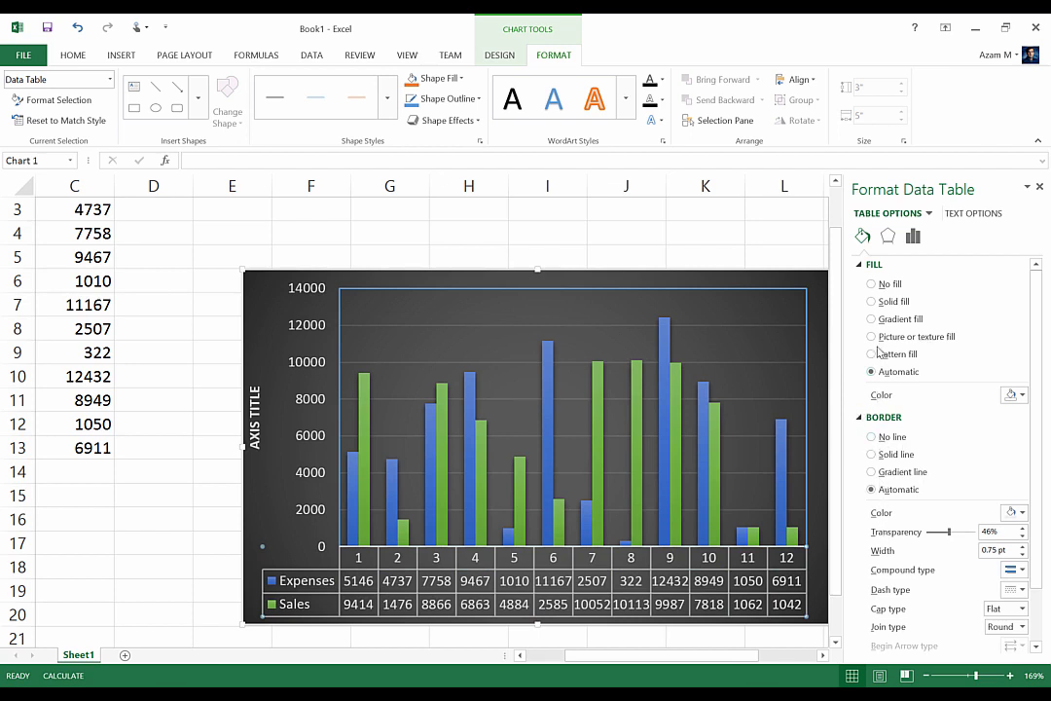
Examine the data table's 3-D format effects and its table options
{"action": "left_click", "coordinate": [889, 239]}
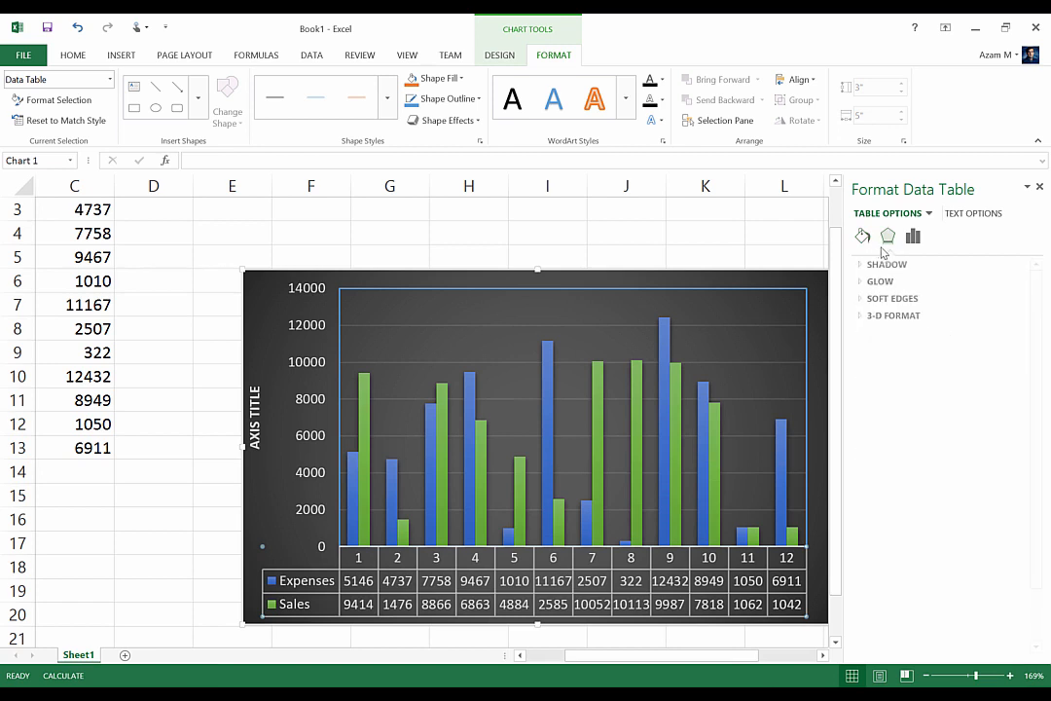
{"action": "left_click", "coordinate": [898, 316]}
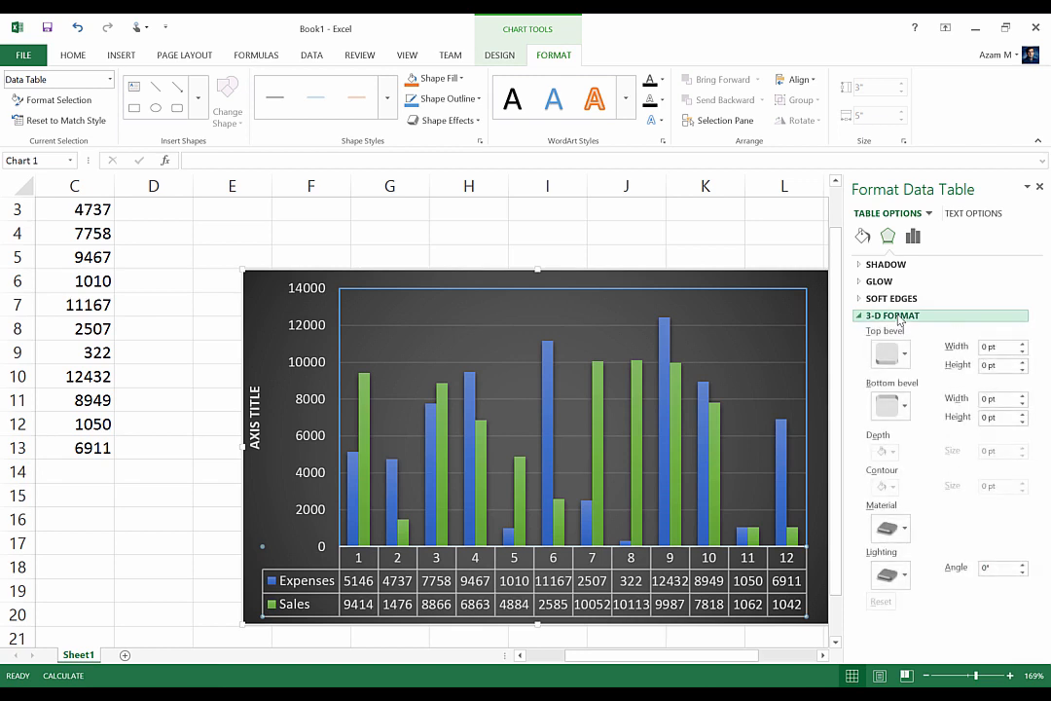
{"action": "left_click", "coordinate": [912, 237]}
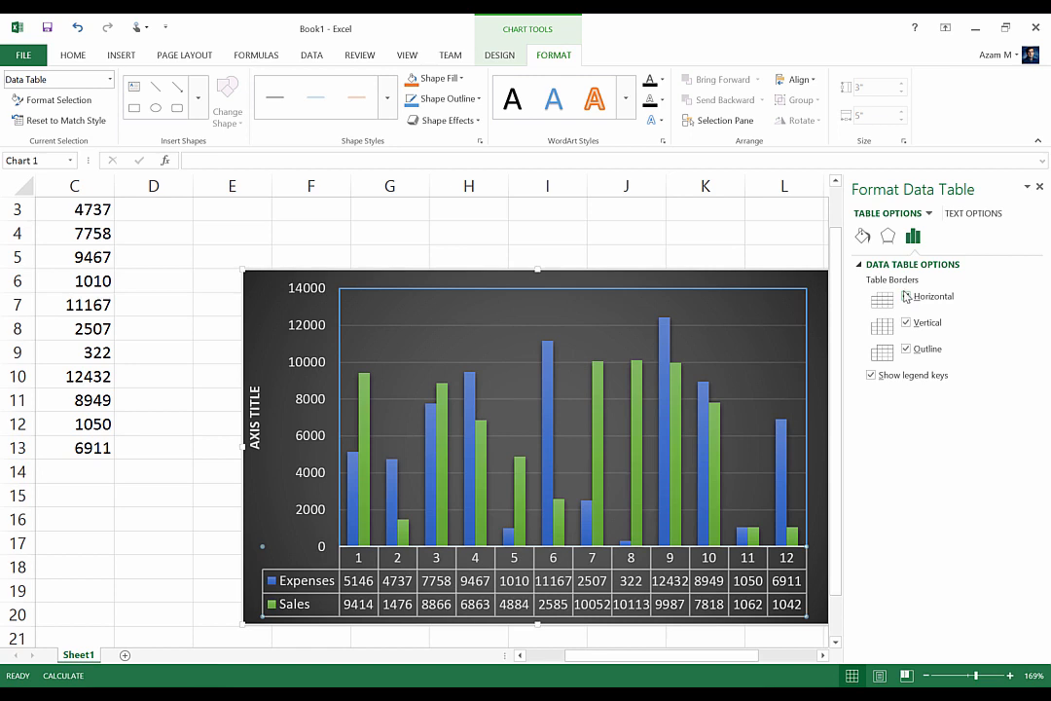
Toggle the data table's horizontal, vertical and outline borders and legend keys off and back on
{"action": "left_click", "coordinate": [906, 296]}
{"action": "left_click", "coordinate": [907, 296]}
{"action": "left_click", "coordinate": [906, 322]}
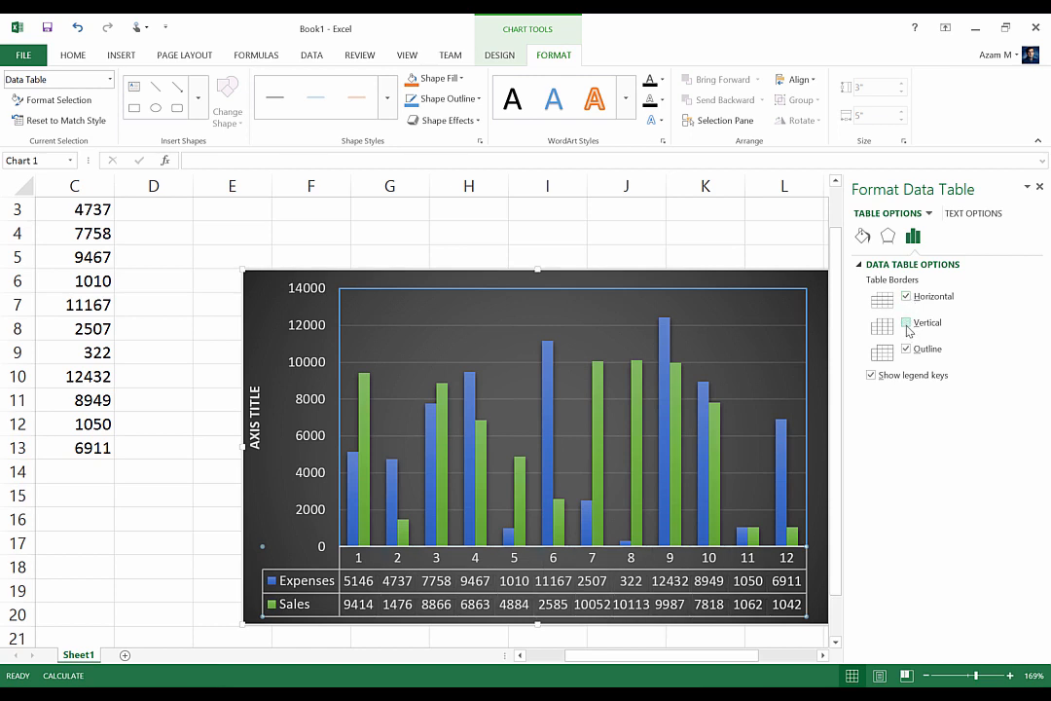
{"action": "left_click", "coordinate": [908, 331]}
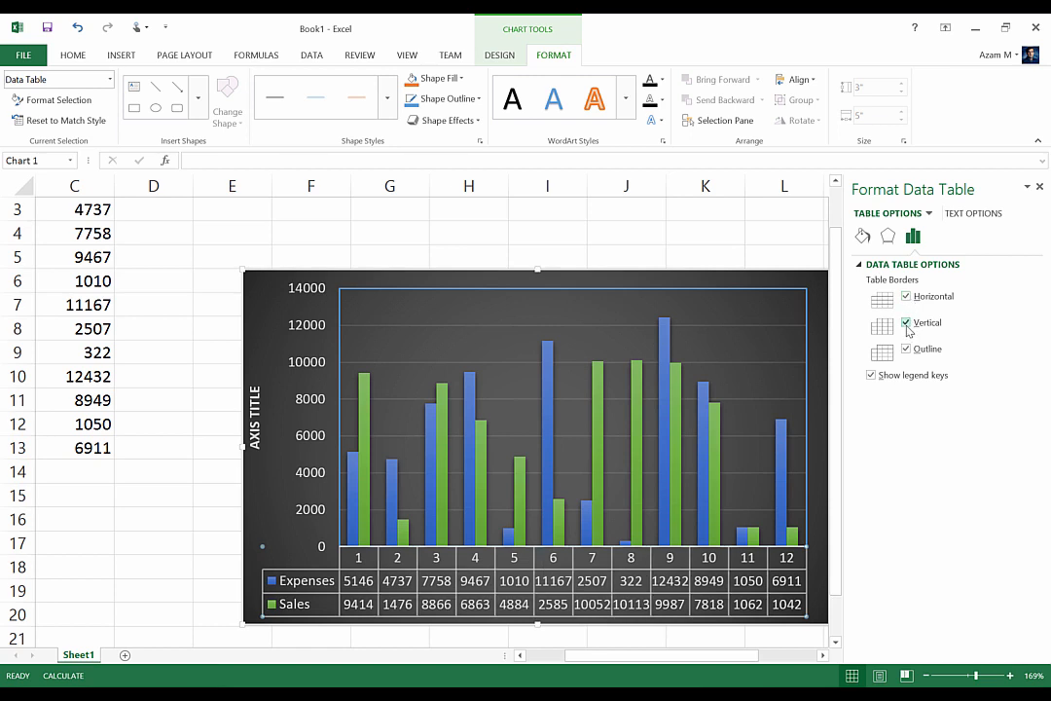
{"action": "left_click", "coordinate": [907, 349]}
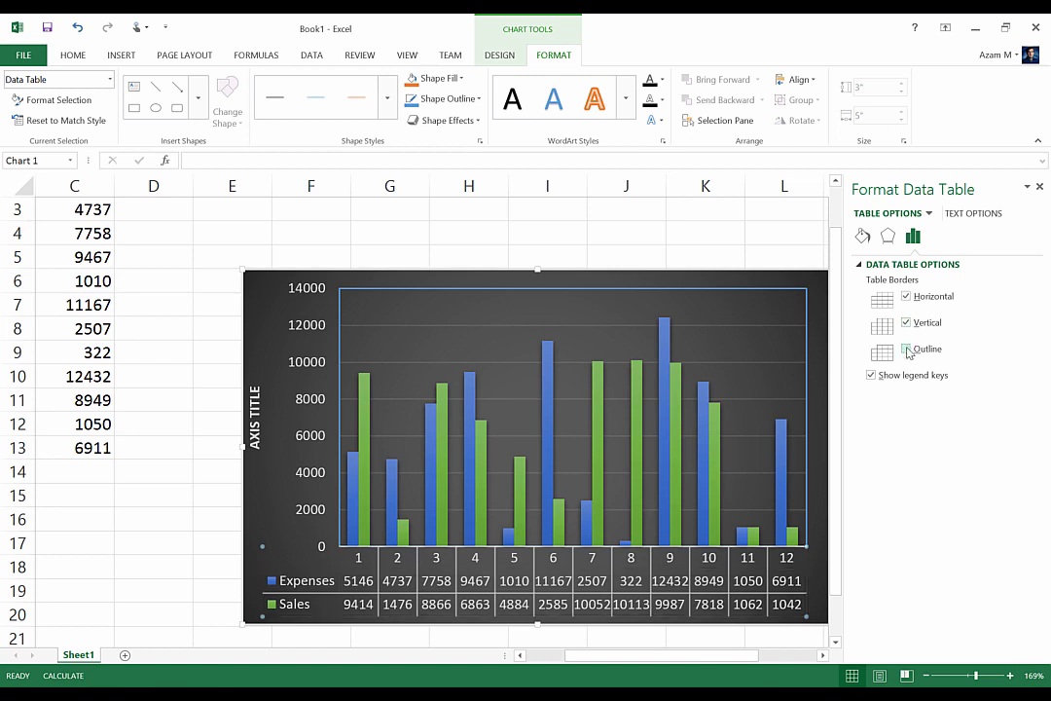
{"action": "left_click", "coordinate": [907, 349]}
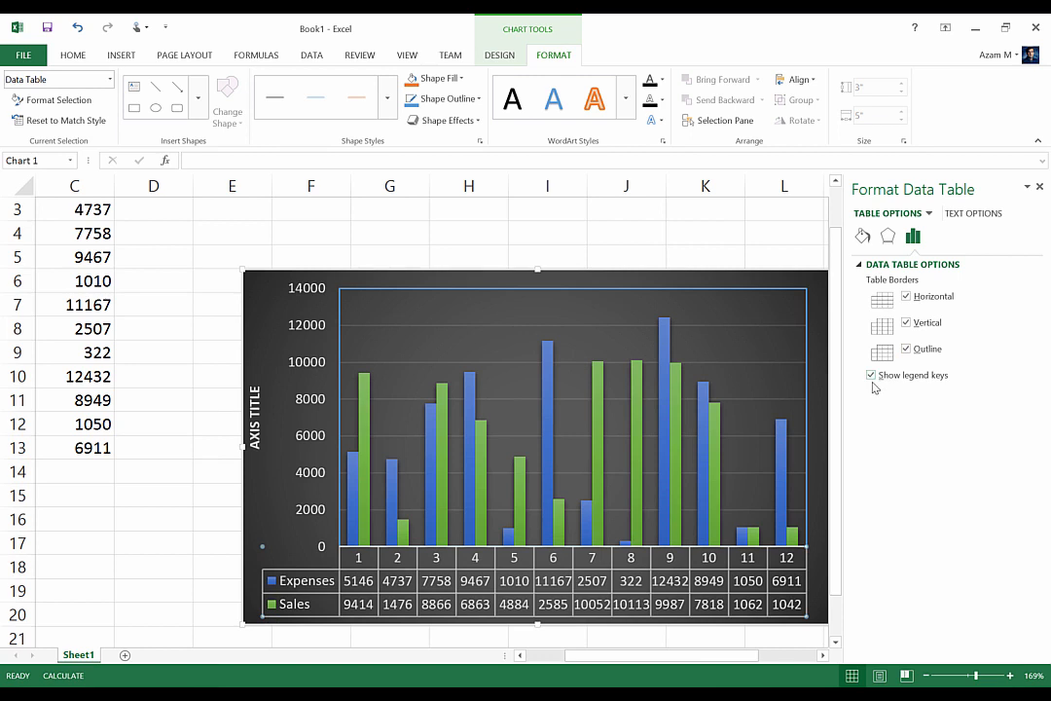
{"action": "left_click", "coordinate": [871, 375]}
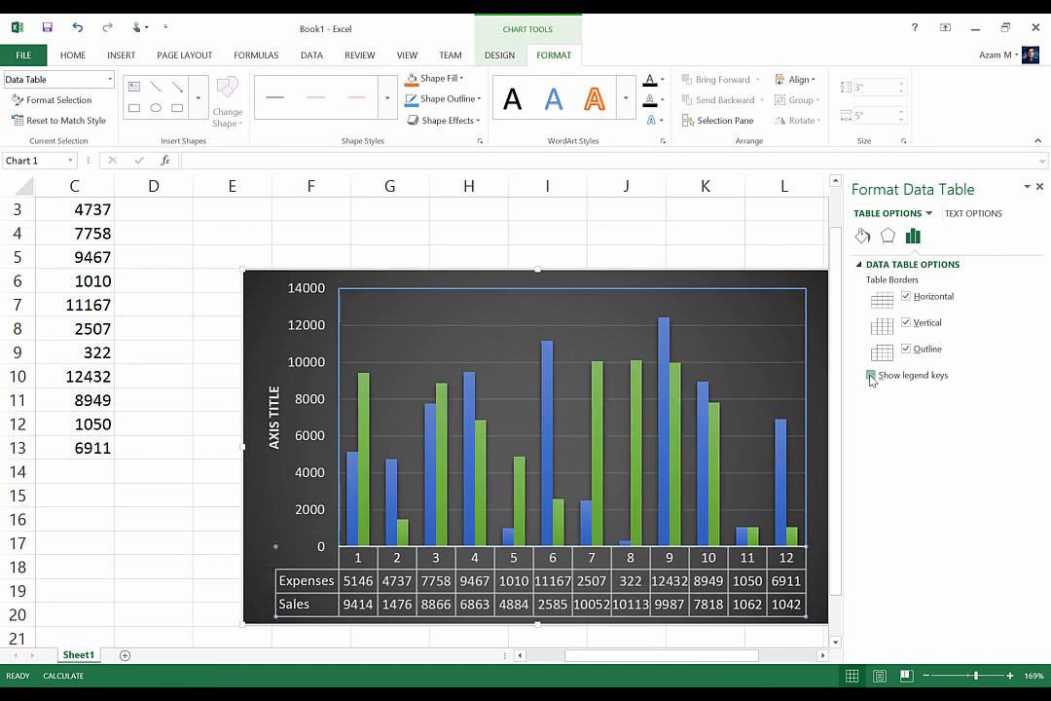
{"action": "left_click", "coordinate": [871, 376]}
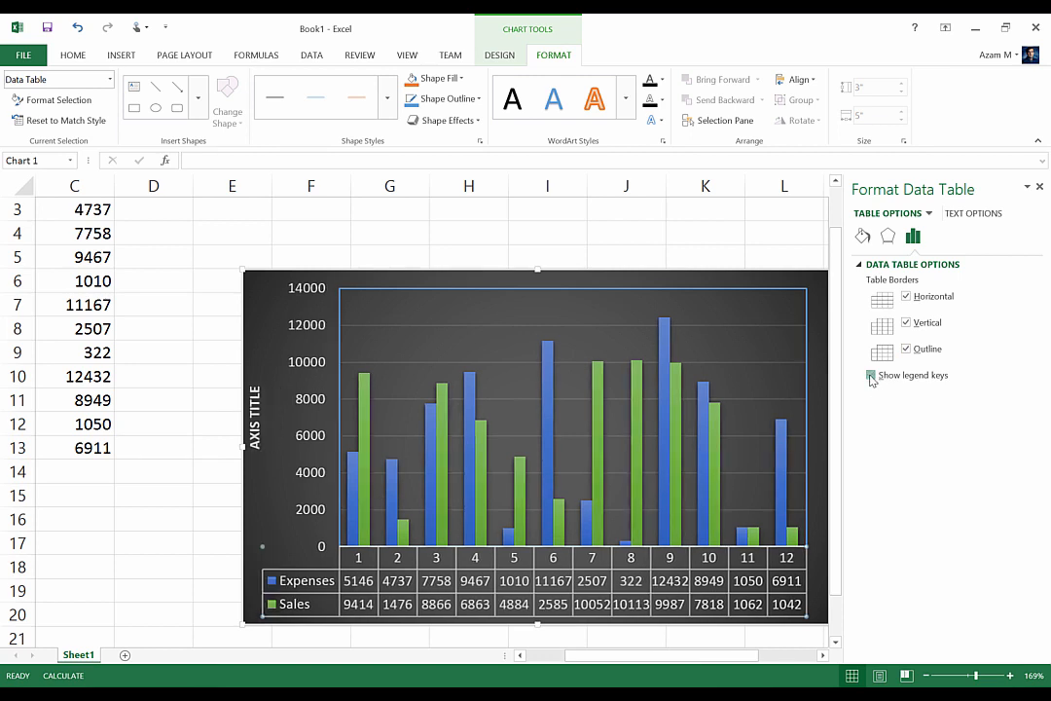
{"action": "left_click", "coordinate": [871, 375]}
{"action": "left_click", "coordinate": [871, 375]}
Select the Sales series for formatting and raise its series overlap to 21%
{"action": "left_click", "coordinate": [931, 214]}
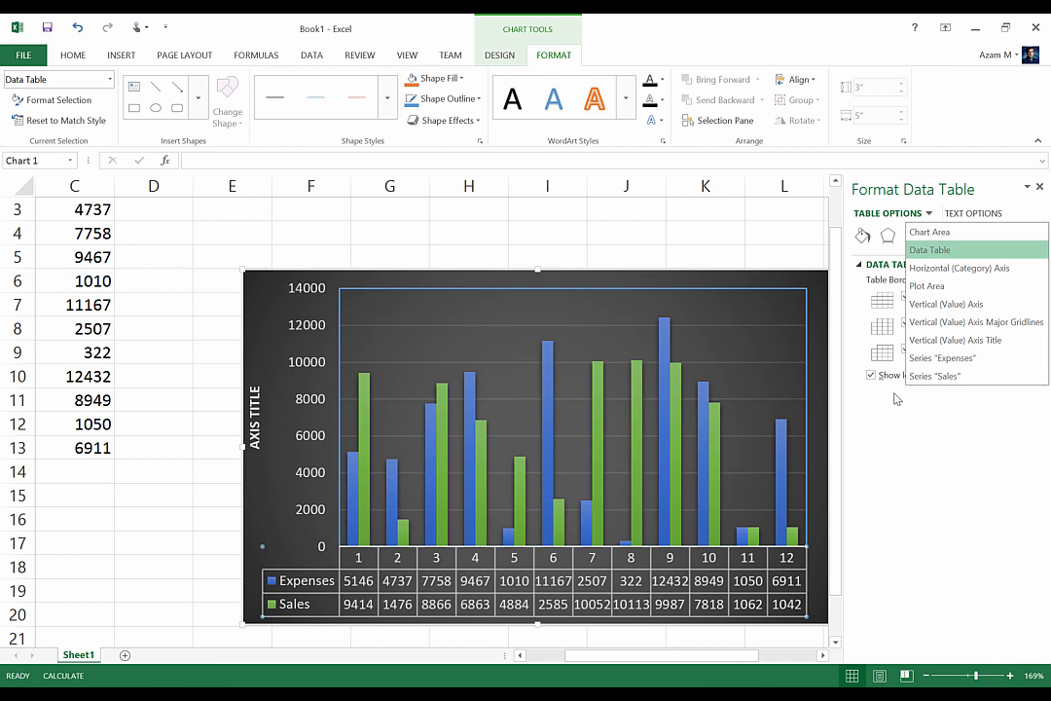
{"action": "left_click", "coordinate": [57, 105]}
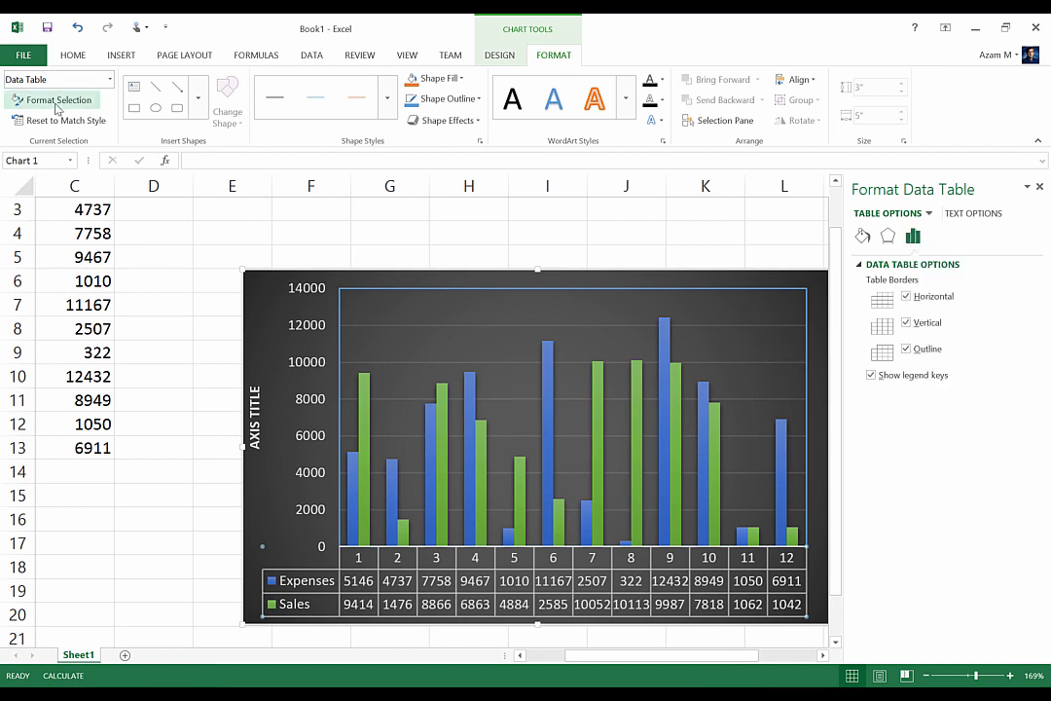
{"action": "left_click", "coordinate": [928, 214]}
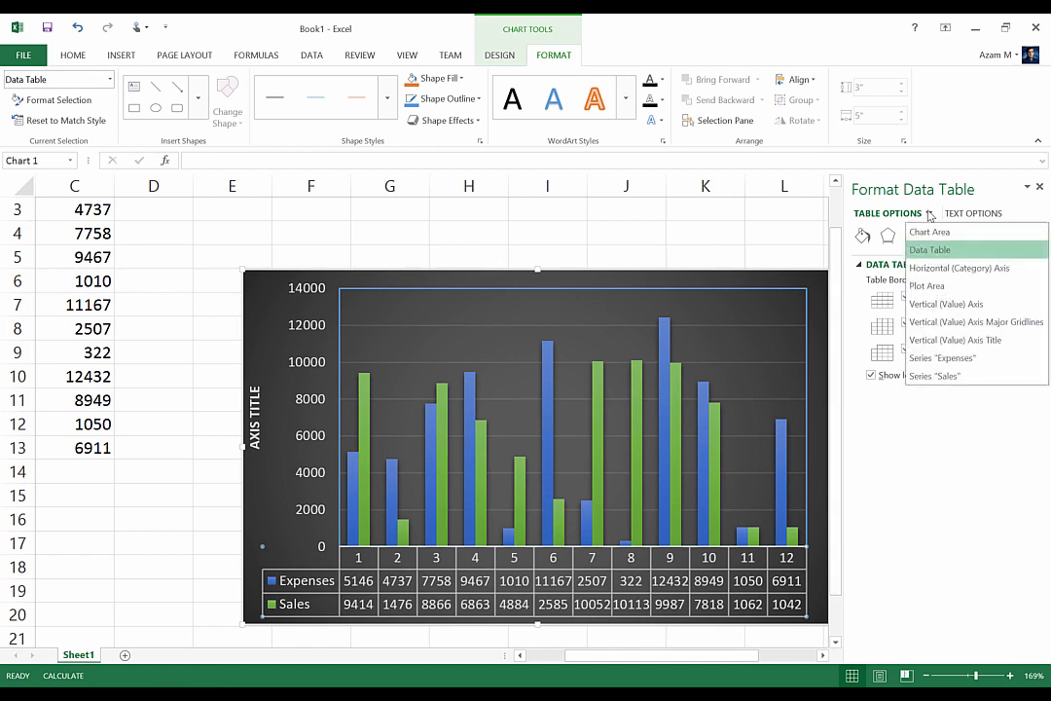
{"action": "left_click", "coordinate": [926, 377]}
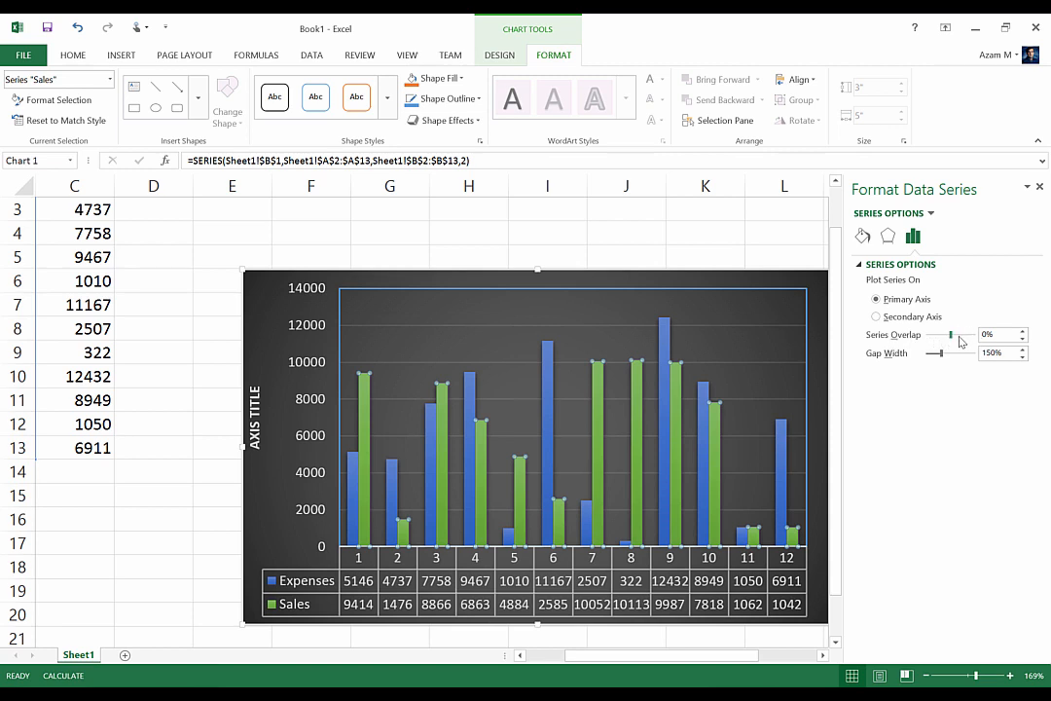
{"action": "left_click", "coordinate": [1023, 331]}
{"action": "left_click", "coordinate": [1023, 332]}
{"action": "left_click", "coordinate": [1023, 331]}
{"action": "left_click", "coordinate": [1023, 332]}
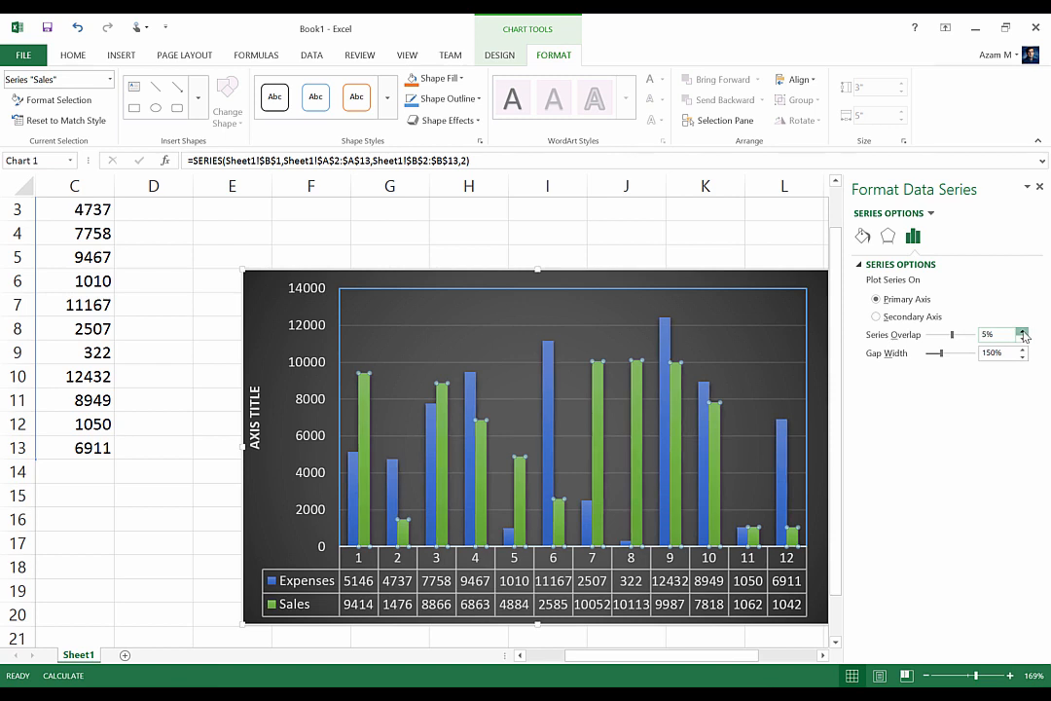
{"action": "left_click", "coordinate": [1023, 332]}
{"action": "left_click", "coordinate": [1022, 332]}
{"action": "left_click", "coordinate": [1023, 332]}
{"action": "left_click", "coordinate": [1022, 332]}
{"action": "left_click", "coordinate": [1022, 332]}
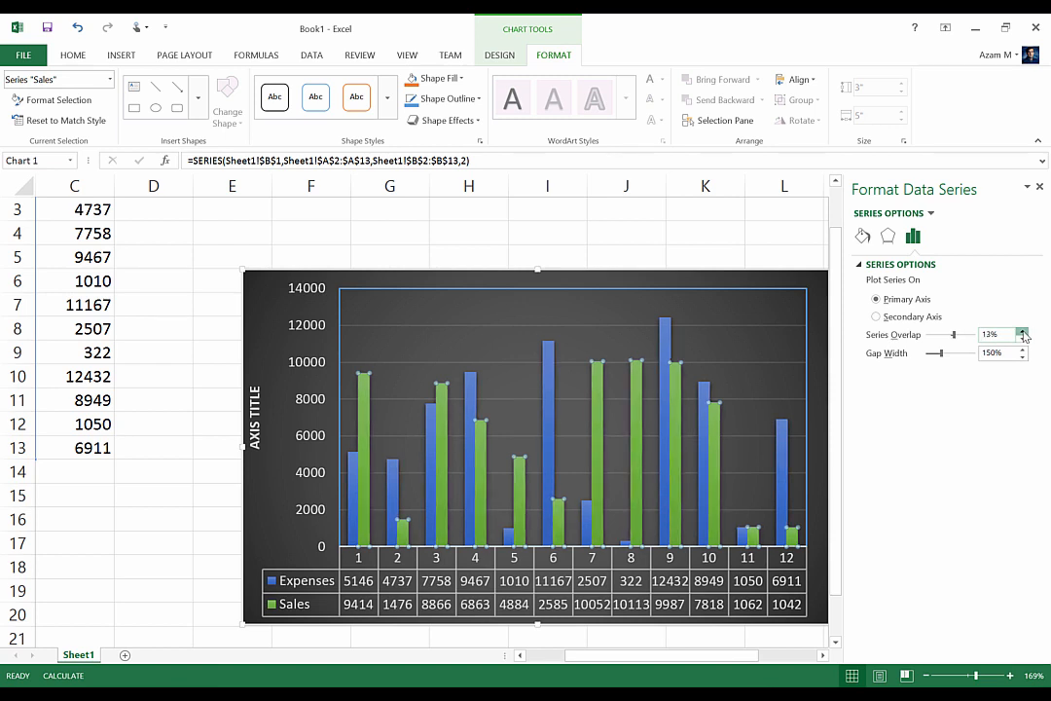
{"action": "left_click", "coordinate": [1023, 331]}
{"action": "left_click", "coordinate": [1023, 332]}
{"action": "left_click", "coordinate": [1023, 332]}
{"action": "left_click", "coordinate": [1022, 331]}
{"action": "left_click", "coordinate": [1023, 332]}
{"action": "left_click", "coordinate": [1023, 332]}
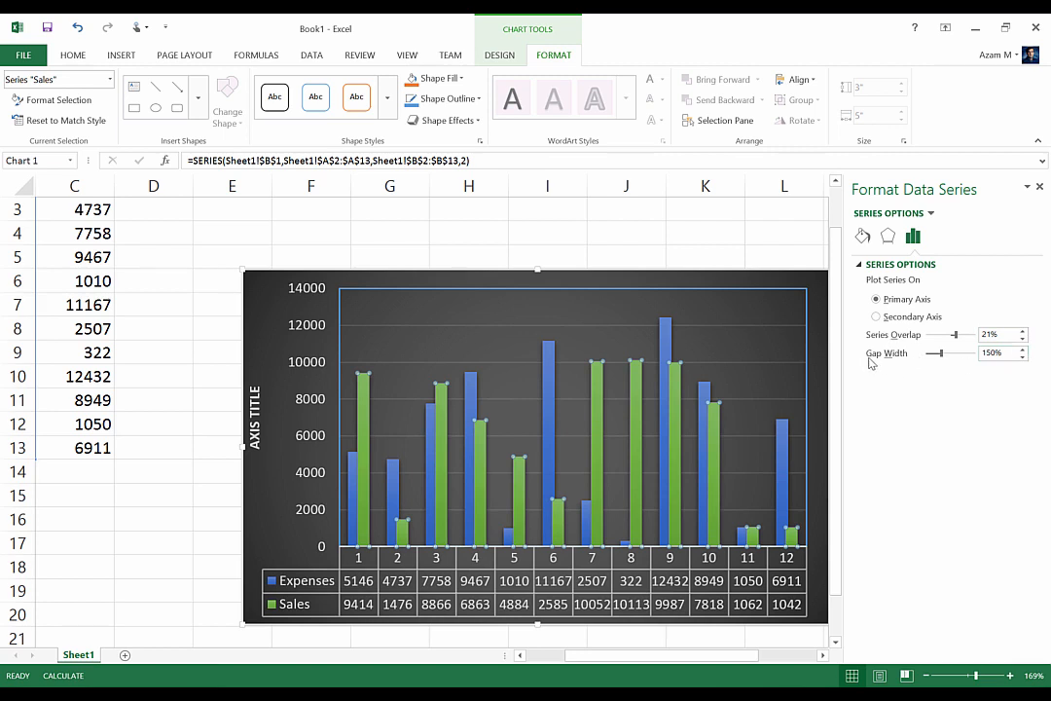
Set the Sales series' gap width to 59% and its series overlap to -26%
{"action": "left_click", "coordinate": [1023, 359]}
{"action": "left_click", "coordinate": [1023, 358]}
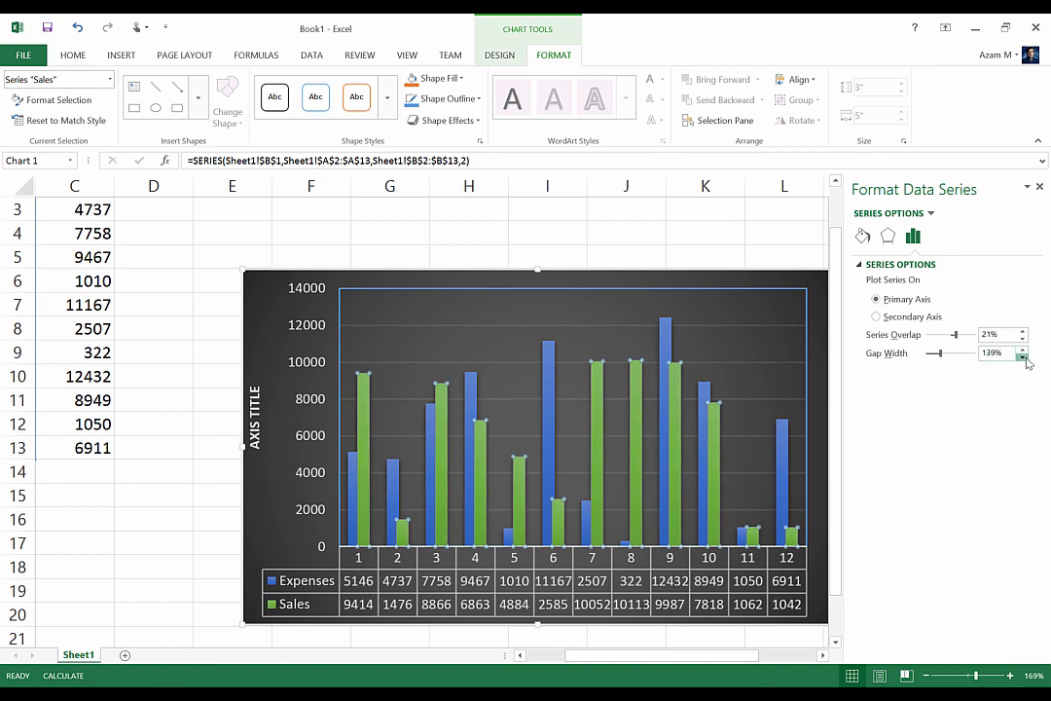
{"action": "left_click", "coordinate": [1023, 358]}
{"action": "left_click", "coordinate": [1023, 358]}
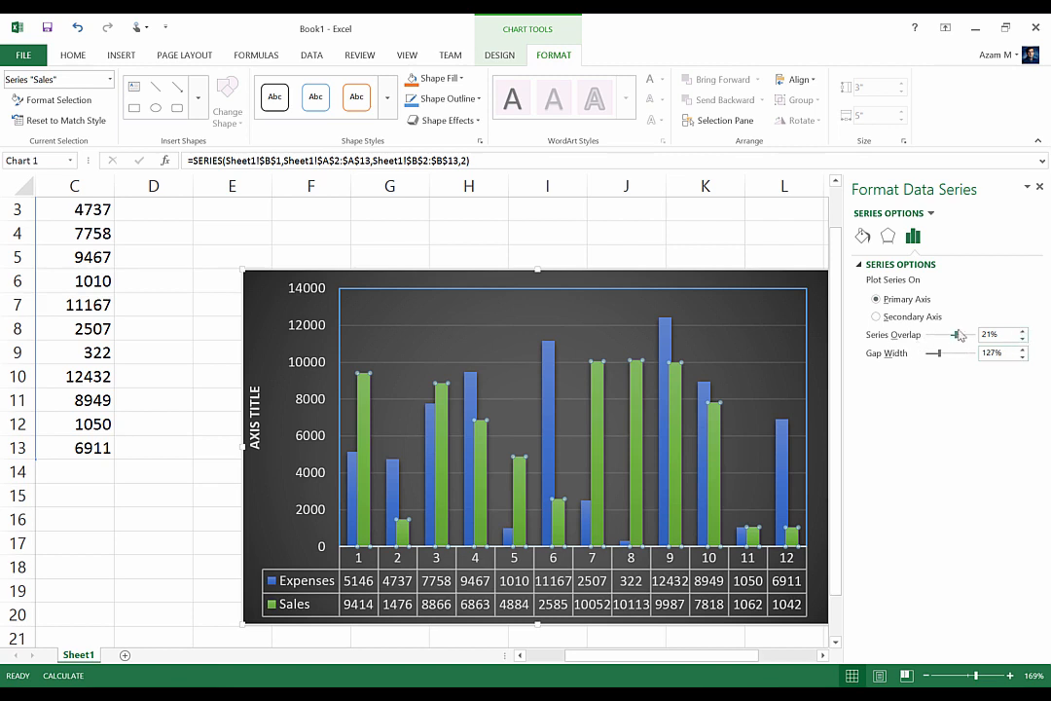
{"action": "left_click_drag", "start_coordinate": [941, 354], "coordinate": [973, 363]}
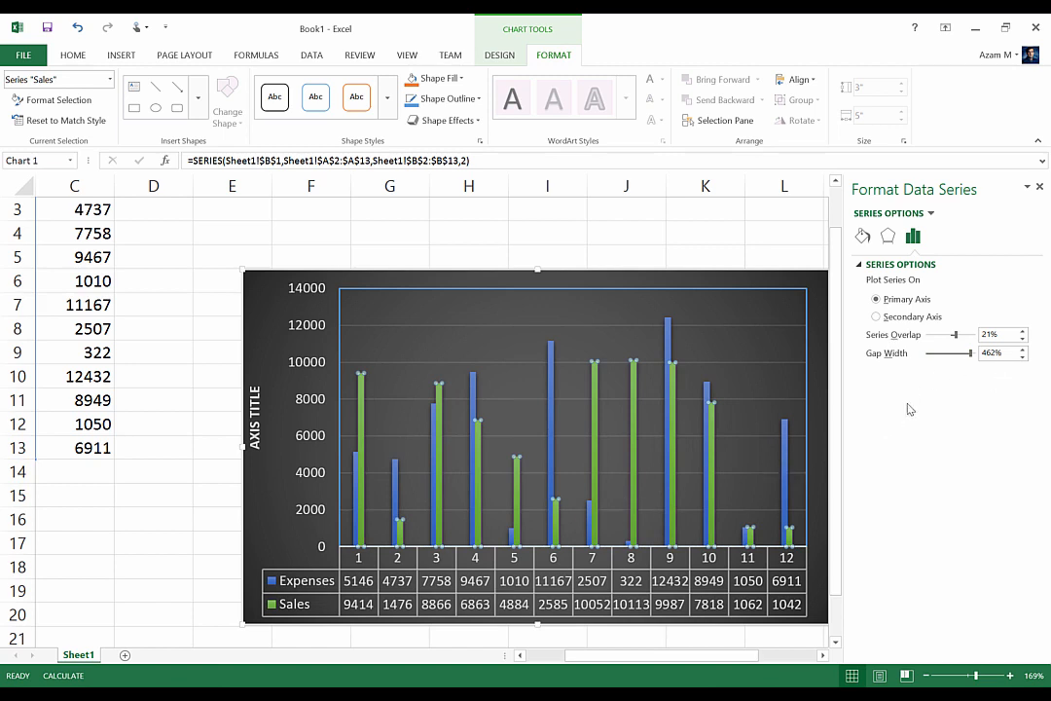
{"action": "left_click_drag", "start_coordinate": [969, 359], "coordinate": [941, 356]}
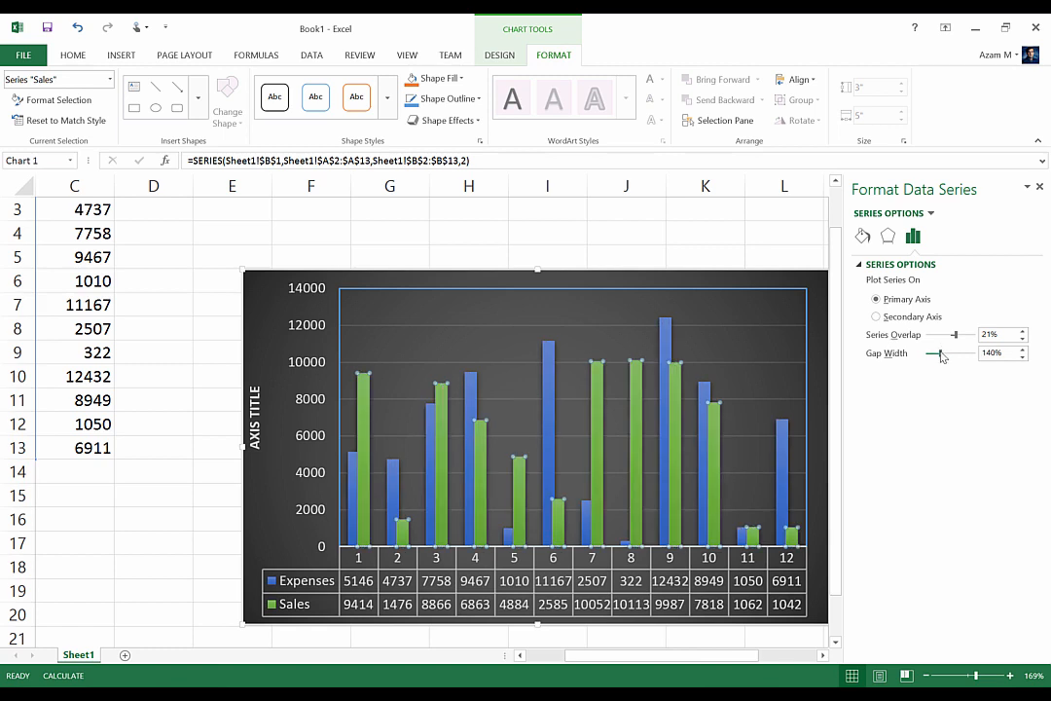
{"action": "left_click_drag", "start_coordinate": [940, 356], "coordinate": [933, 356]}
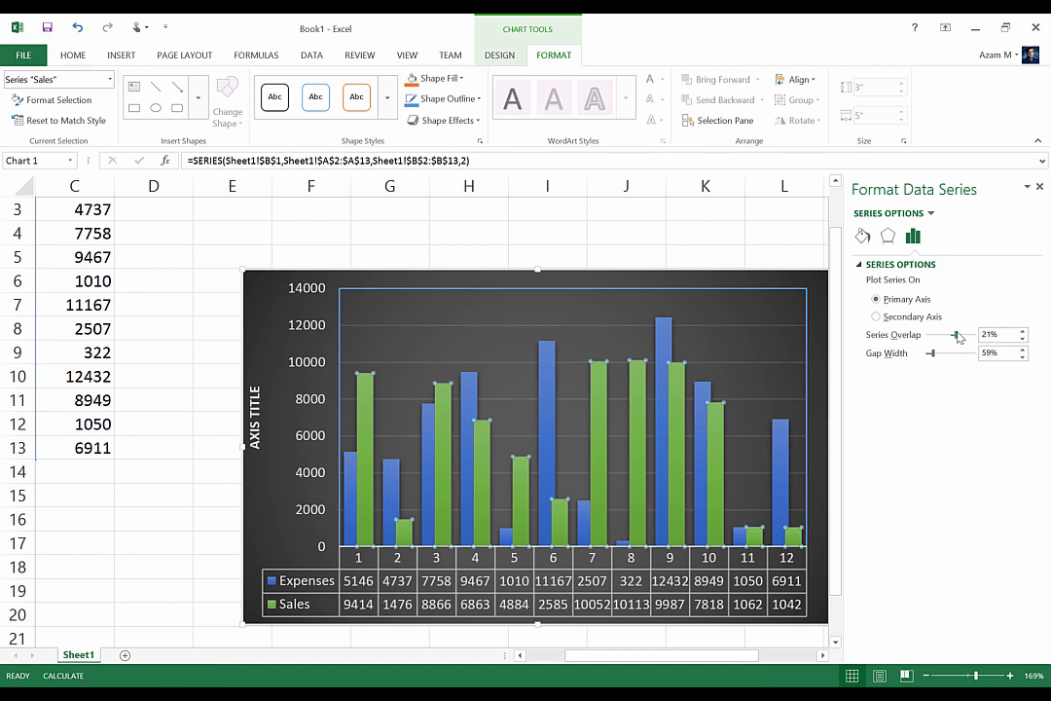
{"action": "mouse_move", "coordinate": [956, 335]}
{"action": "left_mouse_down"}
{"action": "mouse_move", "coordinate": [975, 339]}
{"action": "mouse_move", "coordinate": [947, 337]}
{"action": "left_mouse_up"}
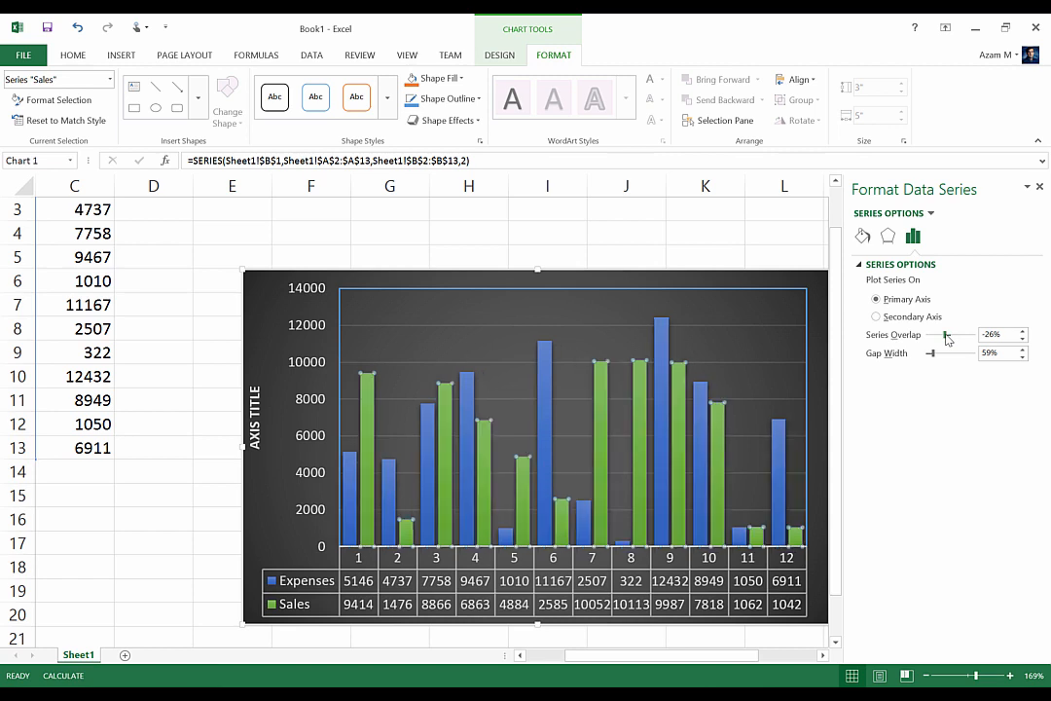
Give the Sales series a shadow with a purple shadow colour
{"action": "left_click", "coordinate": [886, 236]}
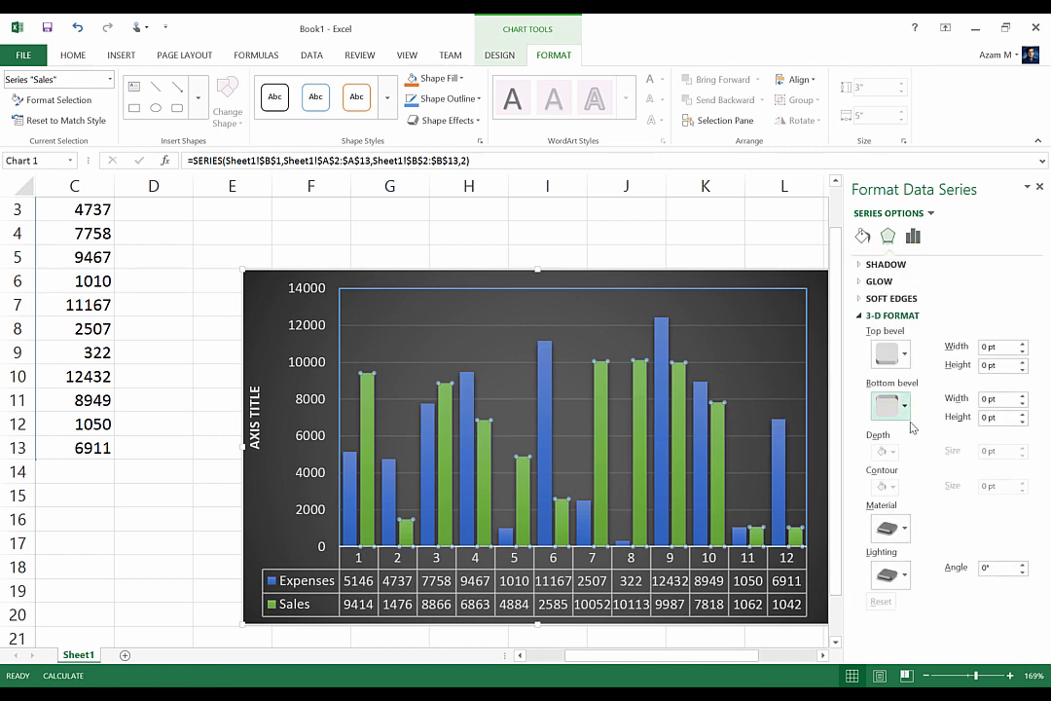
{"action": "left_click", "coordinate": [861, 264]}
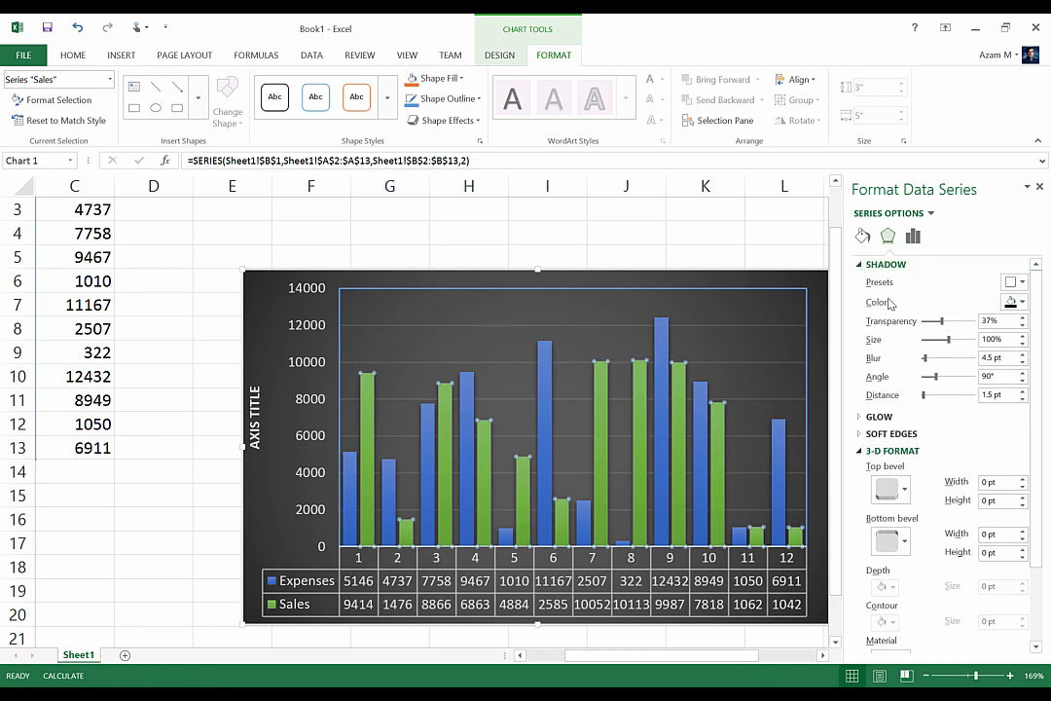
{"action": "left_click", "coordinate": [1020, 303]}
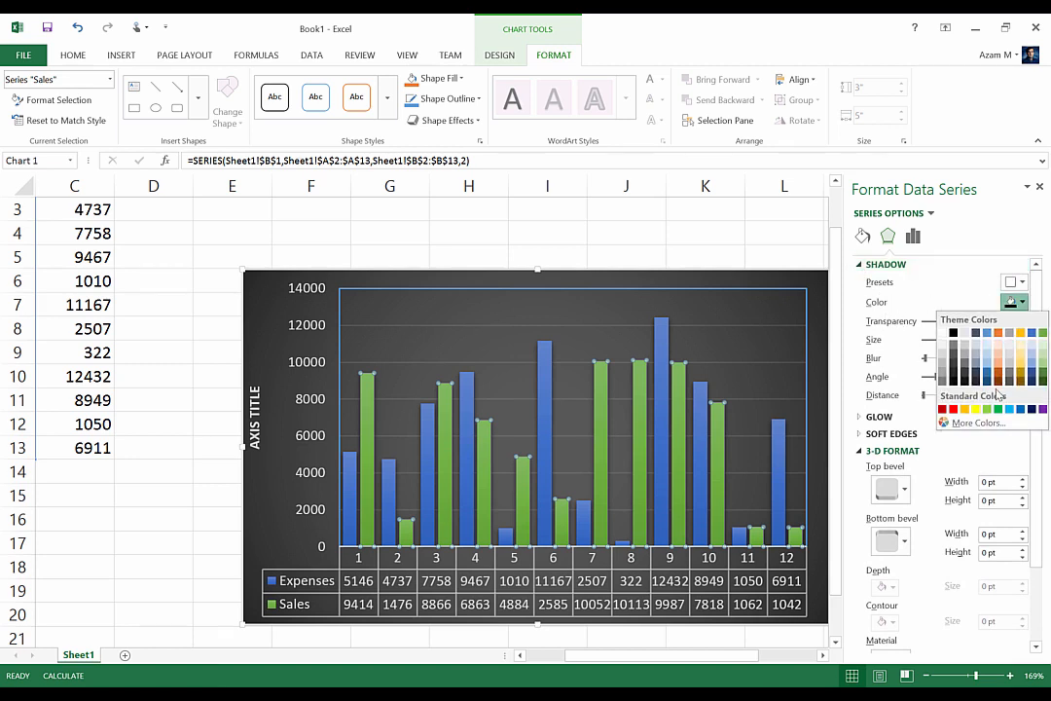
{"action": "left_click", "coordinate": [1043, 409]}
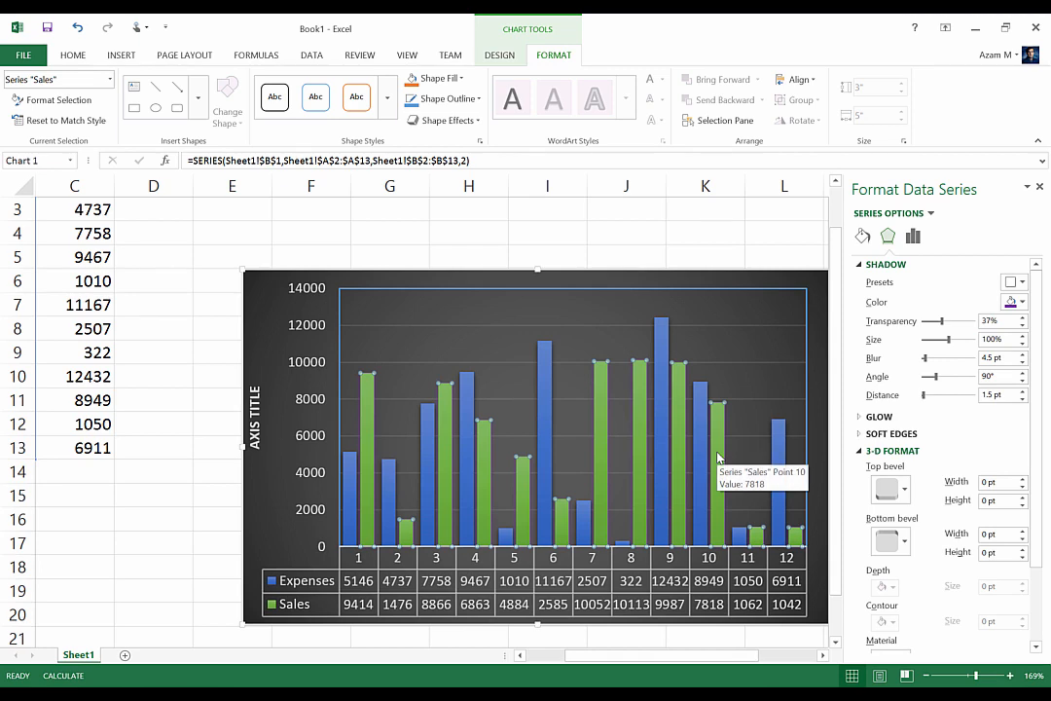
Switch the Sales series' fill to a gradient fill
{"action": "scroll", "coordinate": [717, 457], "scroll_direction": "down", "scroll_amount": 1}
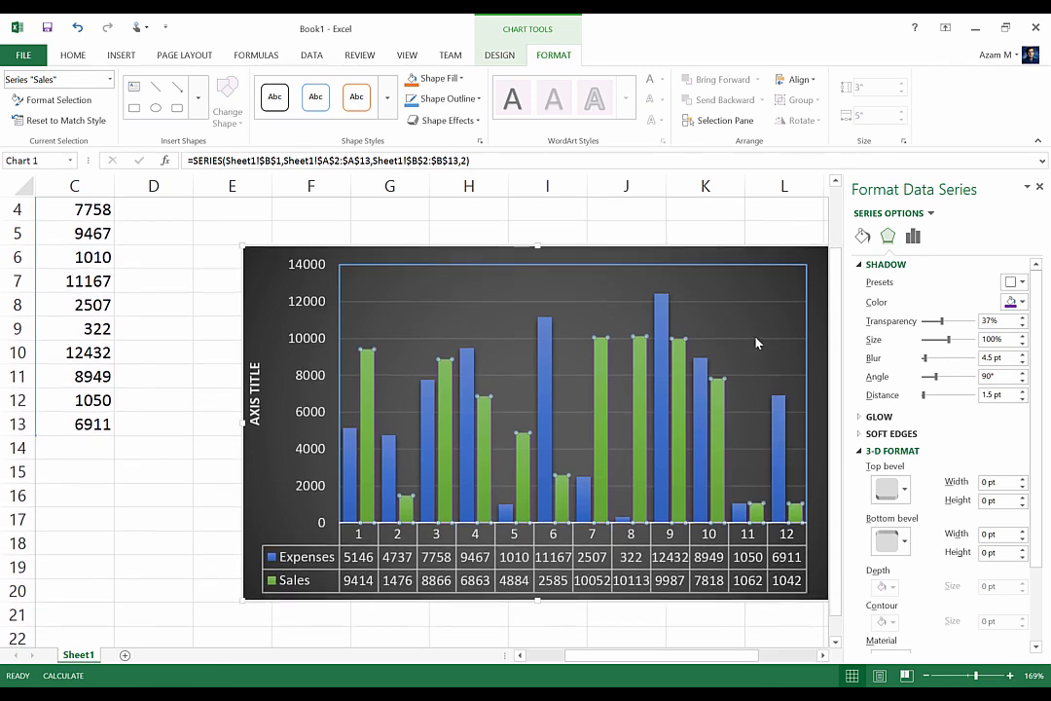
{"action": "left_click", "coordinate": [862, 236]}
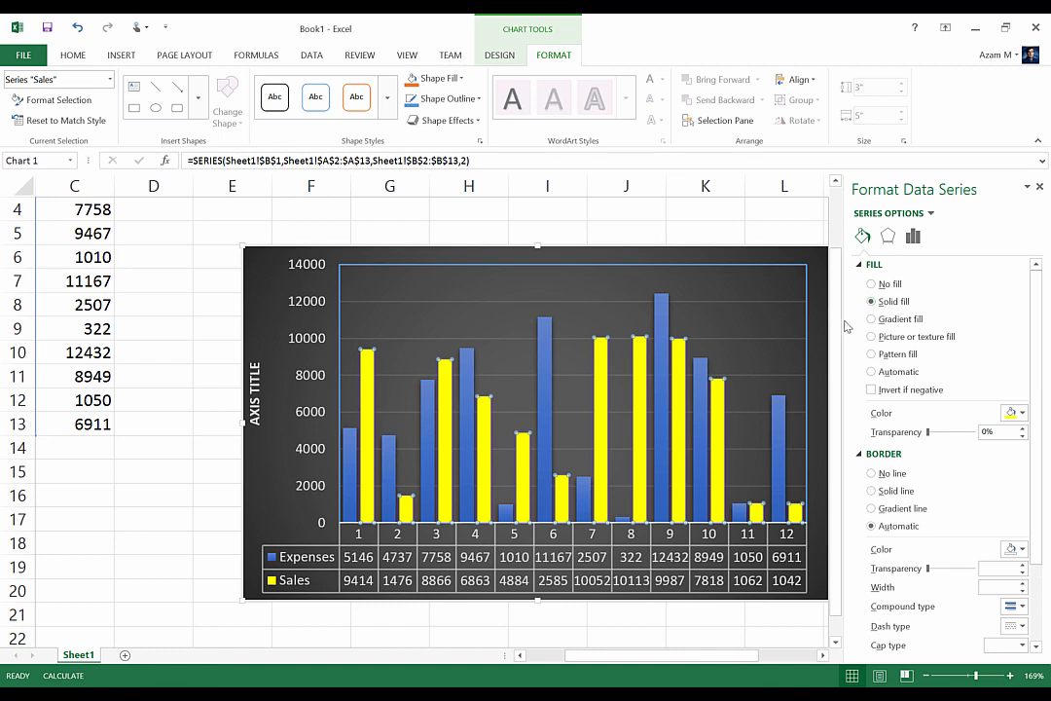
{"action": "left_click", "coordinate": [878, 321]}
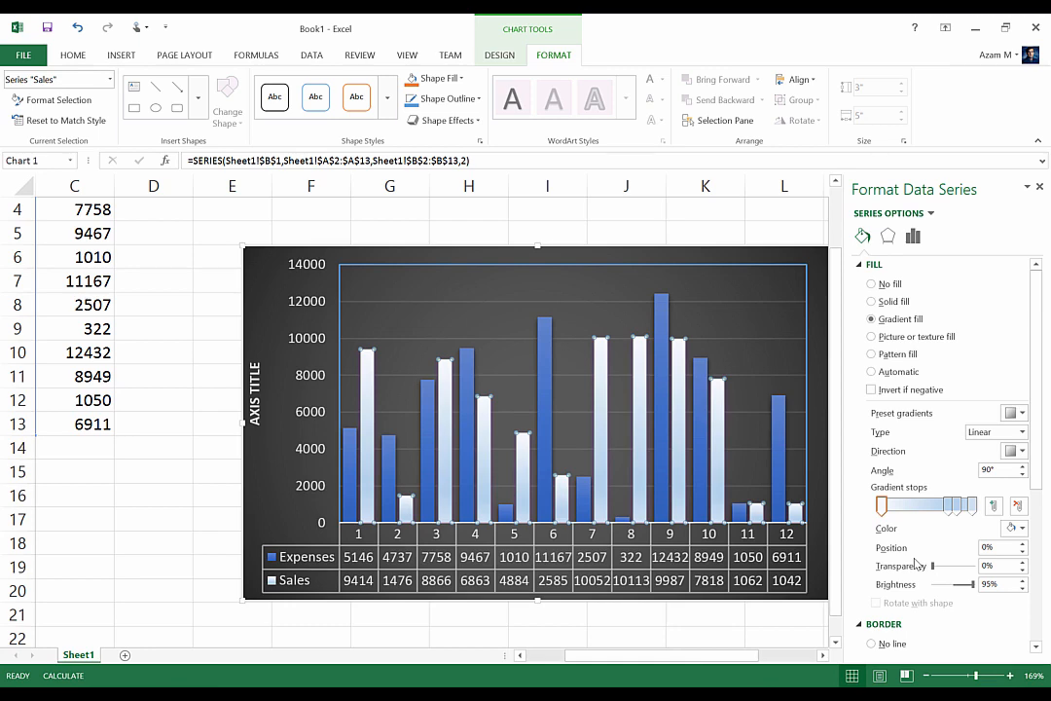
{"action": "left_click", "coordinate": [926, 676]}
{"action": "left_click", "coordinate": [926, 676]}
{"action": "left_click", "coordinate": [926, 676]}
{"action": "left_click", "coordinate": [926, 675]}
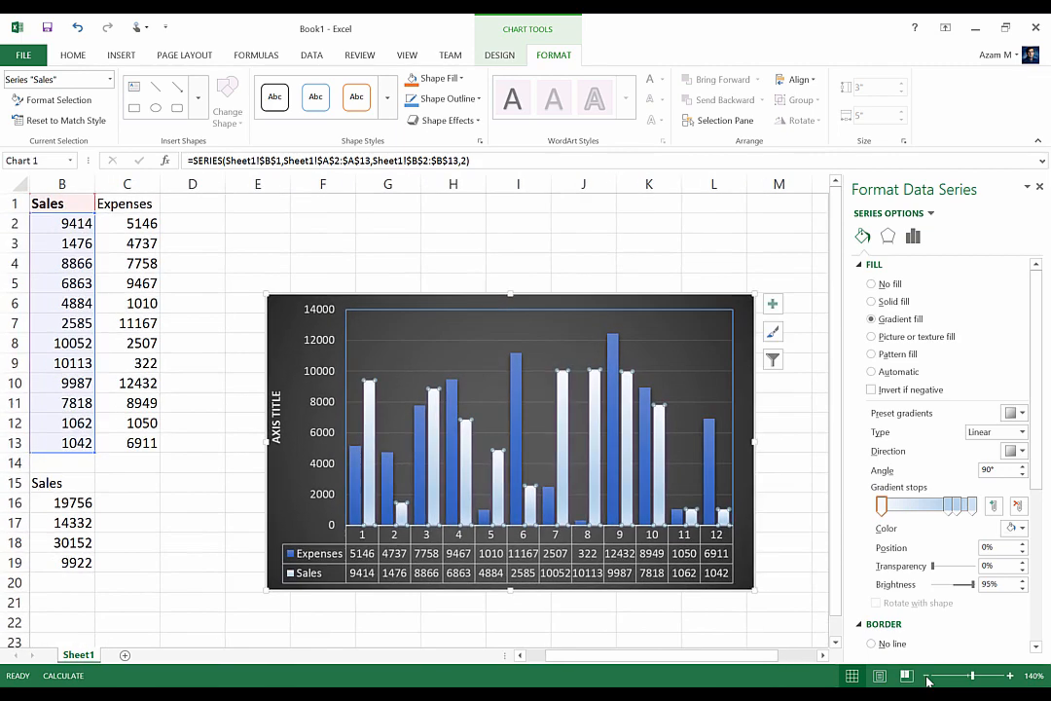
{"action": "left_click", "coordinate": [927, 676]}
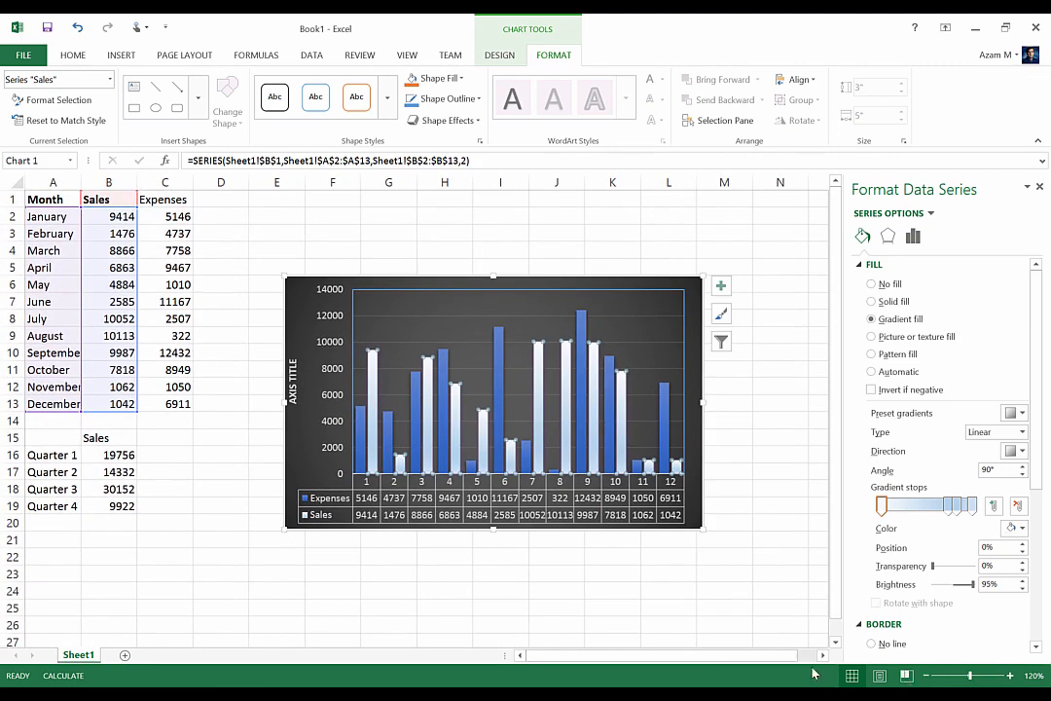
{"action": "left_click_drag", "start_coordinate": [836, 613], "coordinate": [865, 684]}
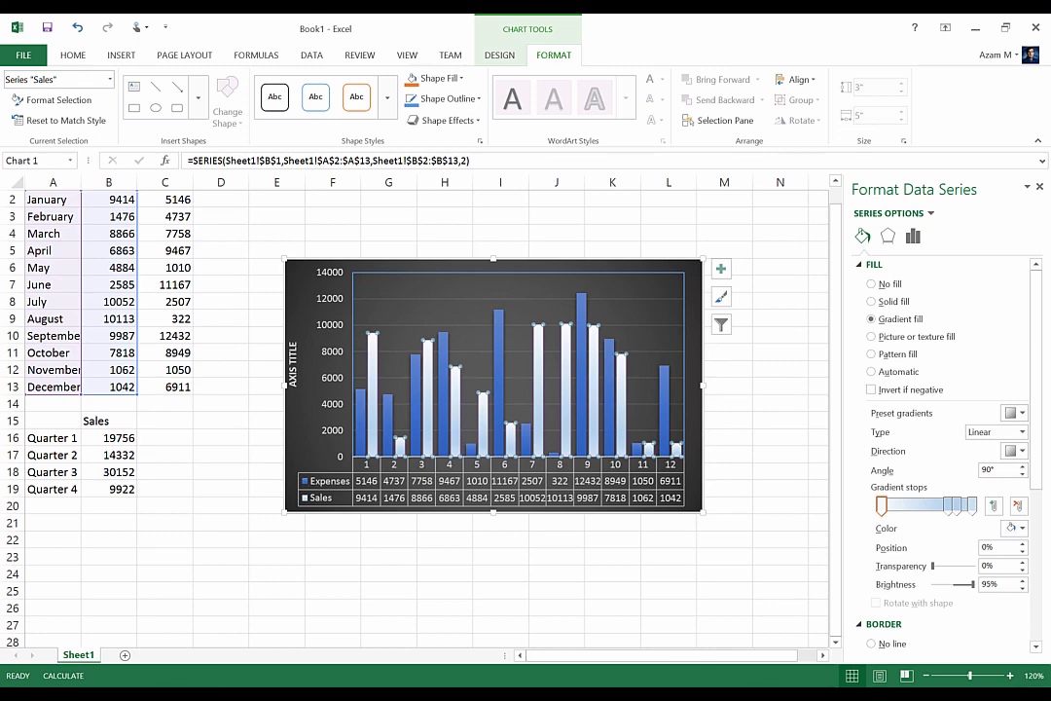
{"action": "scroll", "coordinate": [617, 516], "scroll_direction": "down", "scroll_amount": 1}
{"action": "right_click", "coordinate": [617, 521]}
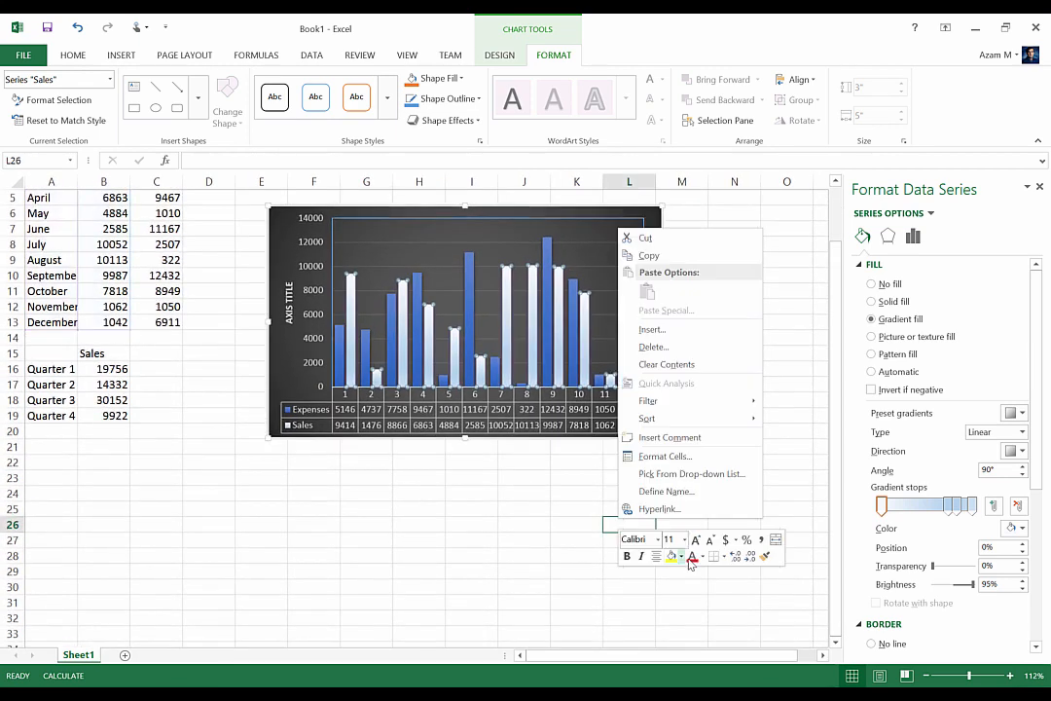
{"action": "left_click", "coordinate": [500, 521]}
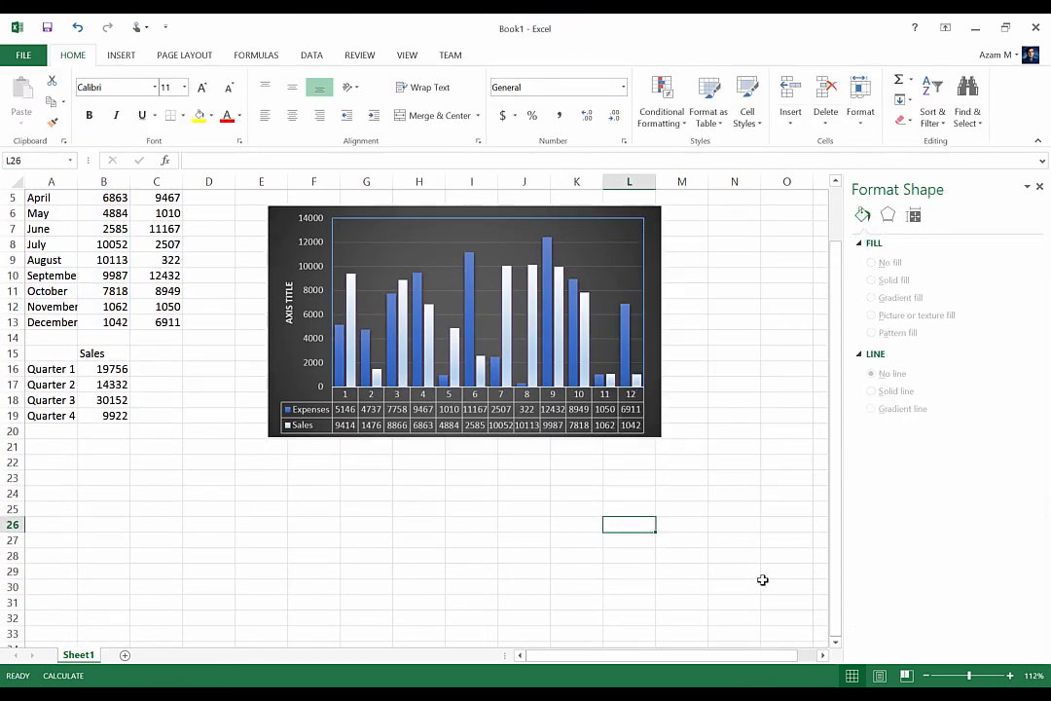
{"action": "left_click_drag", "start_coordinate": [844, 590], "coordinate": [823, 502]}
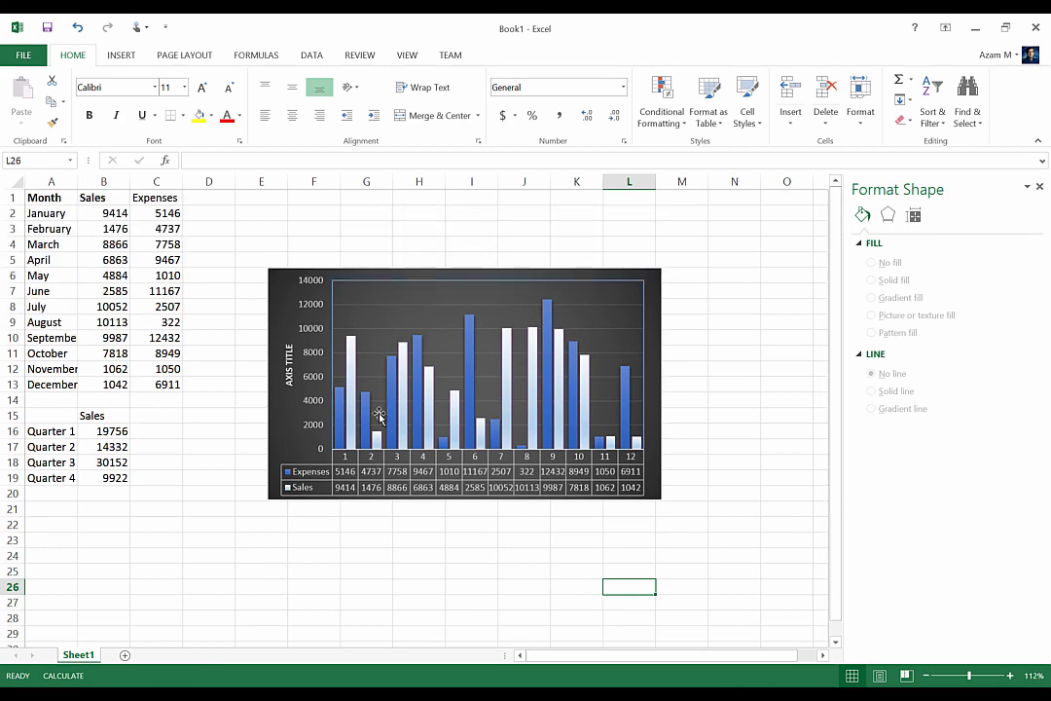